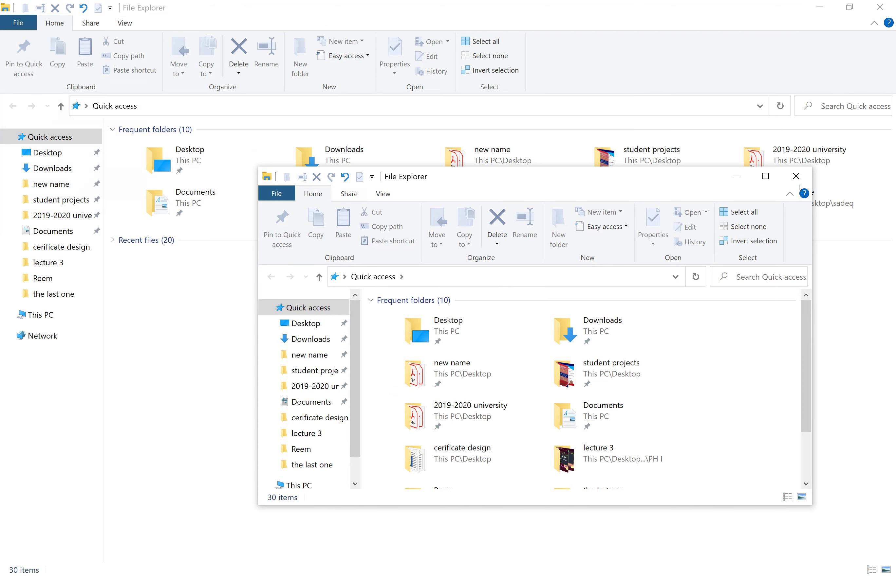
Close the second window, try Open new window in new process, close it, and reopen File
left_click(796, 176)
left_click(18, 22)
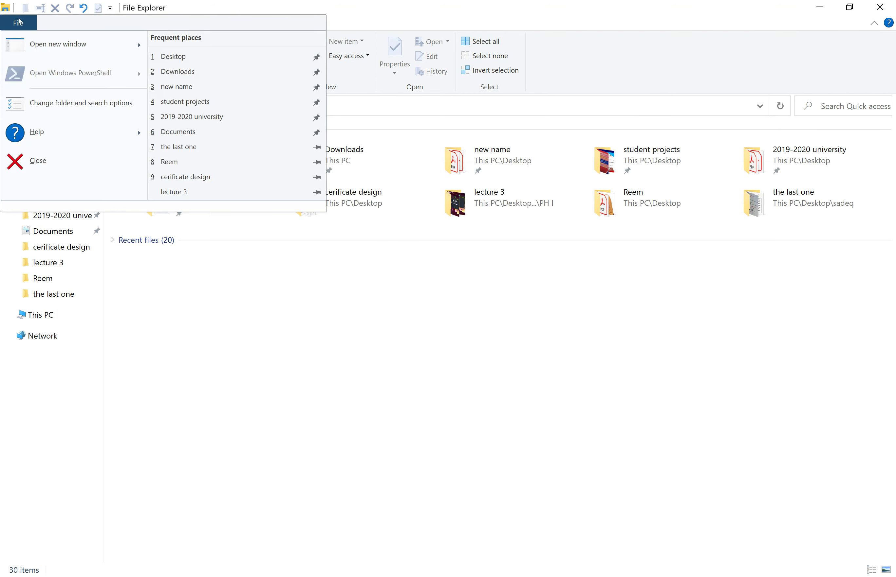
mouse_move(134, 49)
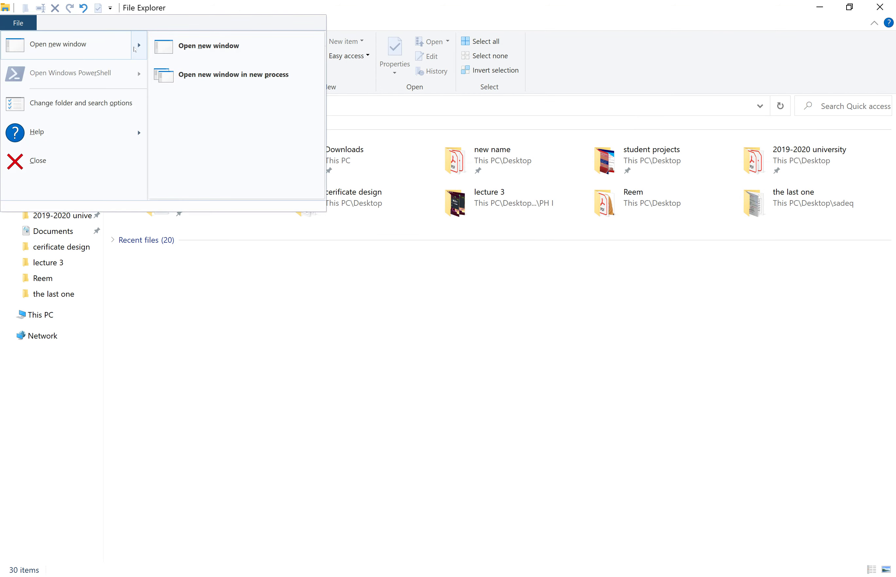
left_click(265, 86)
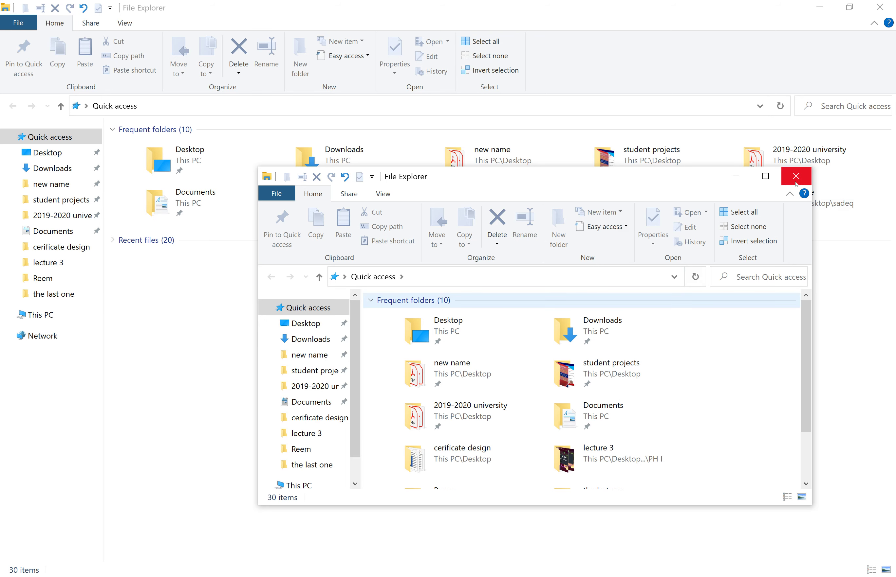
left_click(795, 177)
left_click(17, 23)
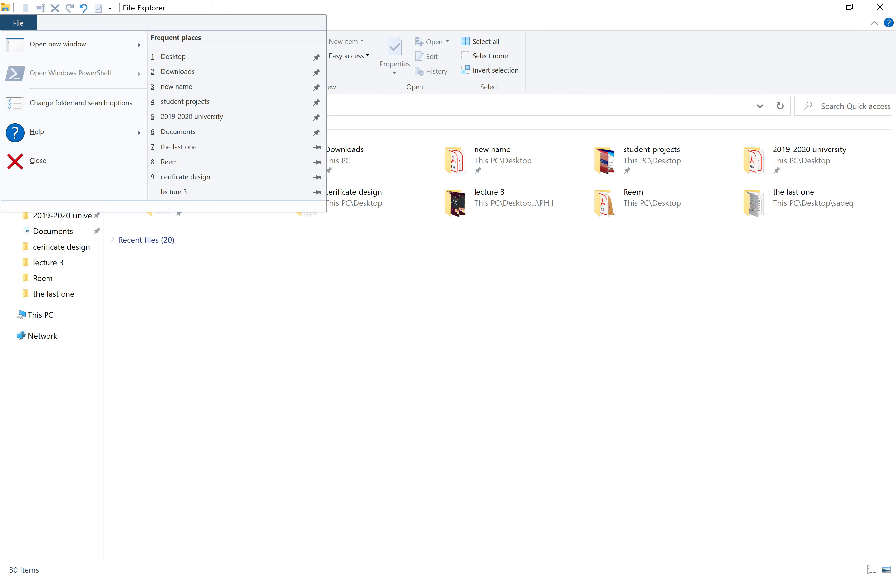
Launch Command Prompt by searching 'cmd' from the Start menu
key("super")
type("c")
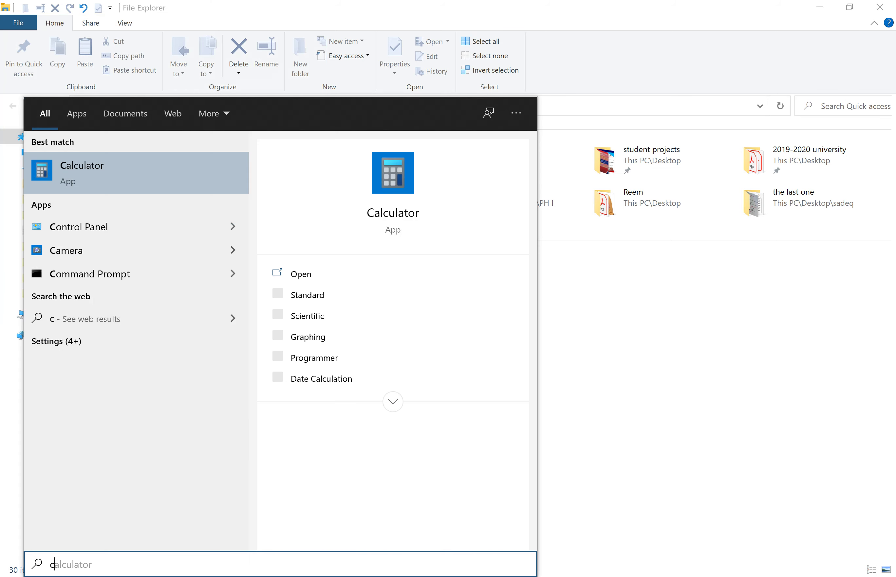
type("md")
key("Return")
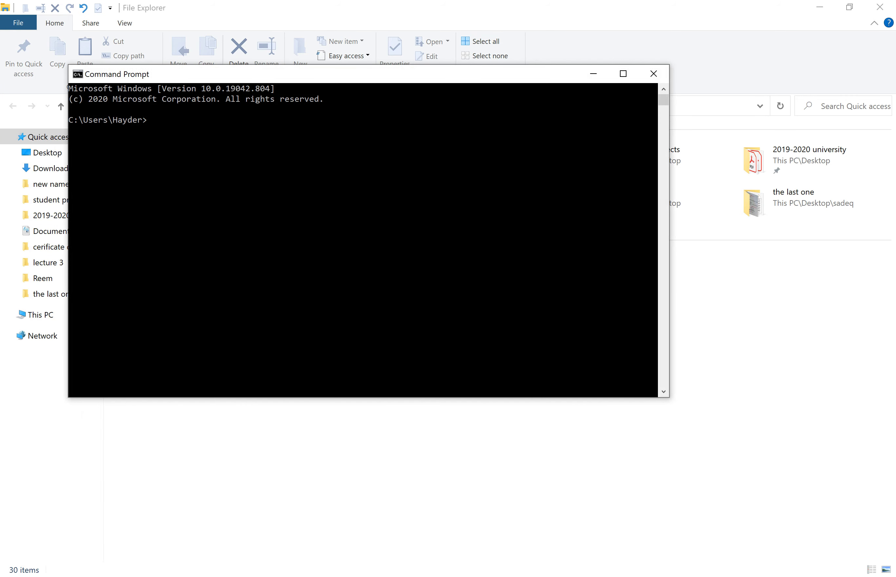
mouse_move(171, 576)
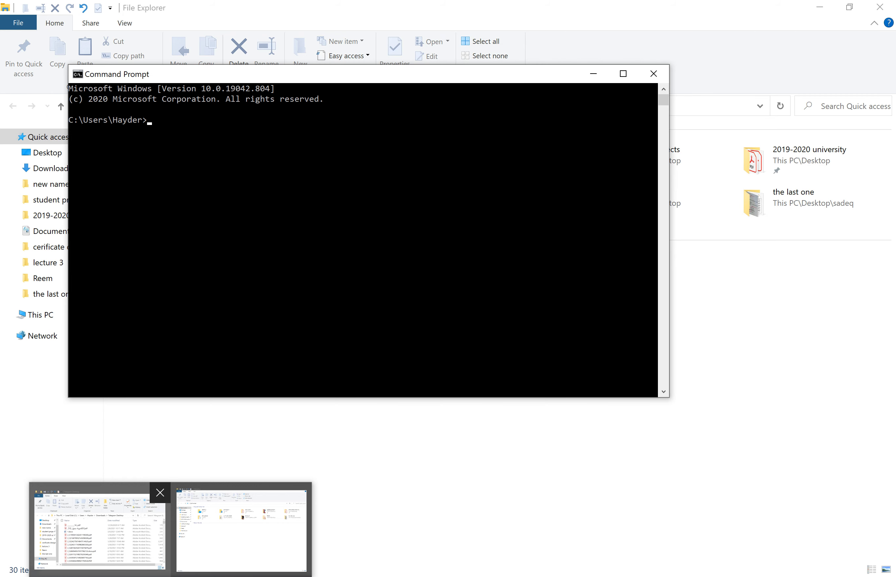
Run 'dir', try 'cm ..', run 'dir' again, then close Command Prompt
type("dir")
key("Return")
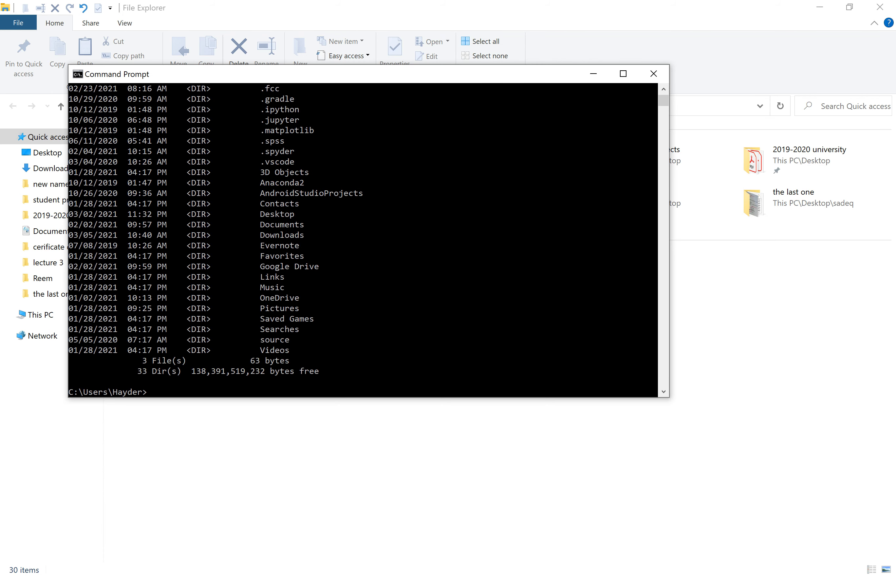
type("cm ..")
key("Return")
type("dir")
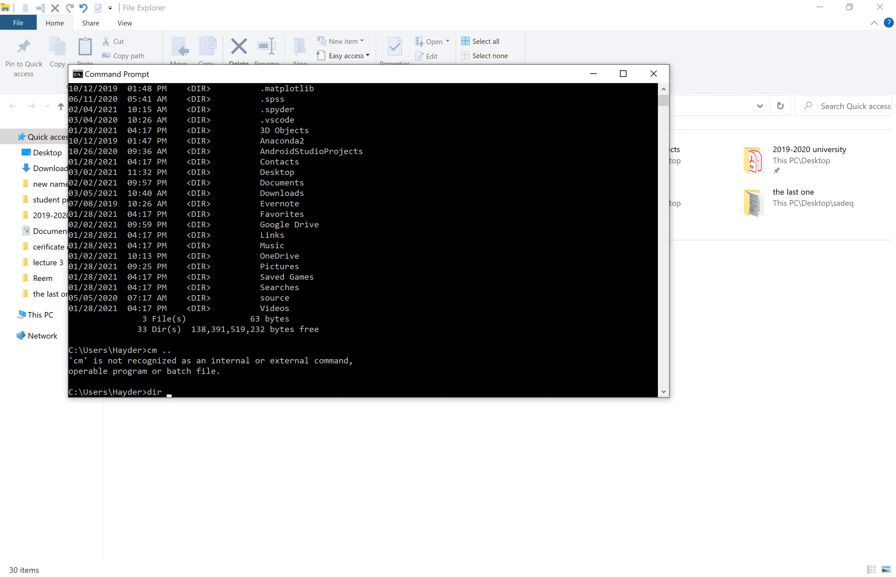
key("Return")
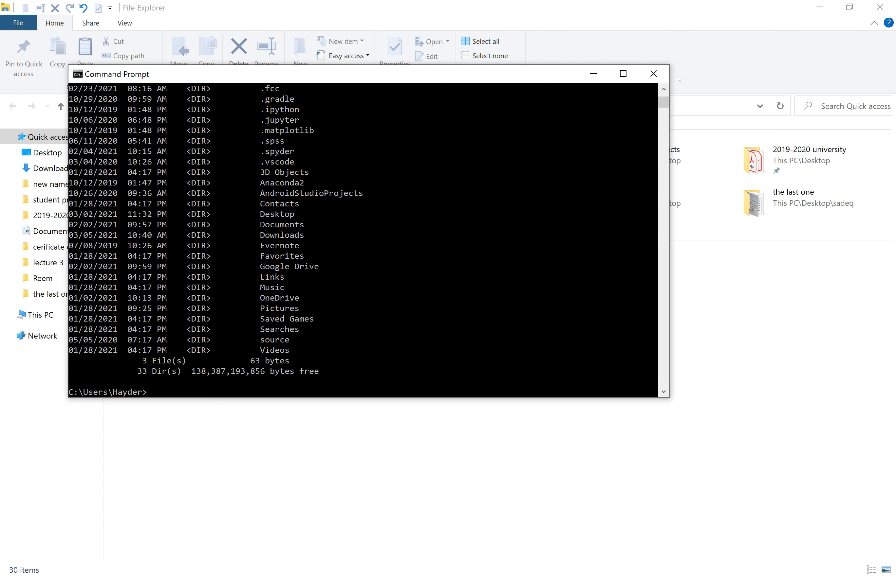
left_click(653, 75)
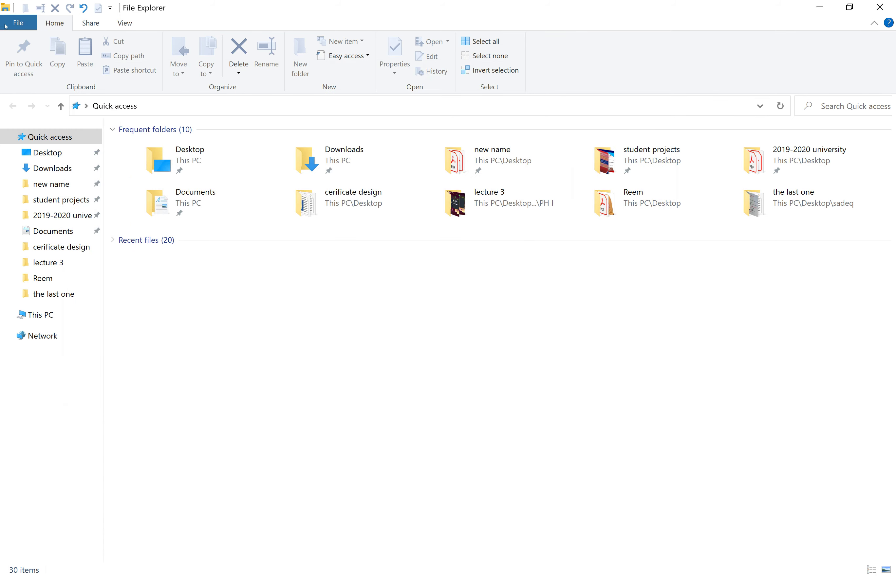
left_click(18, 23)
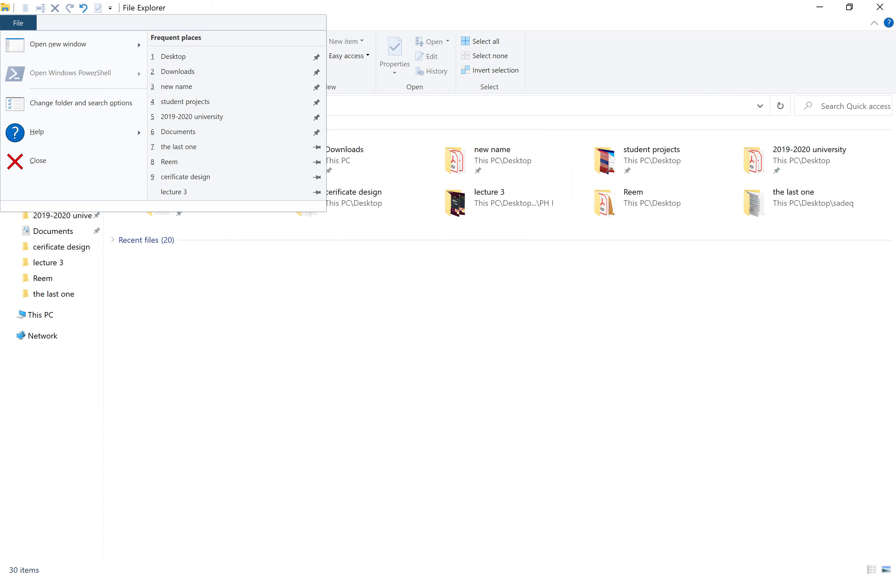
key("super")
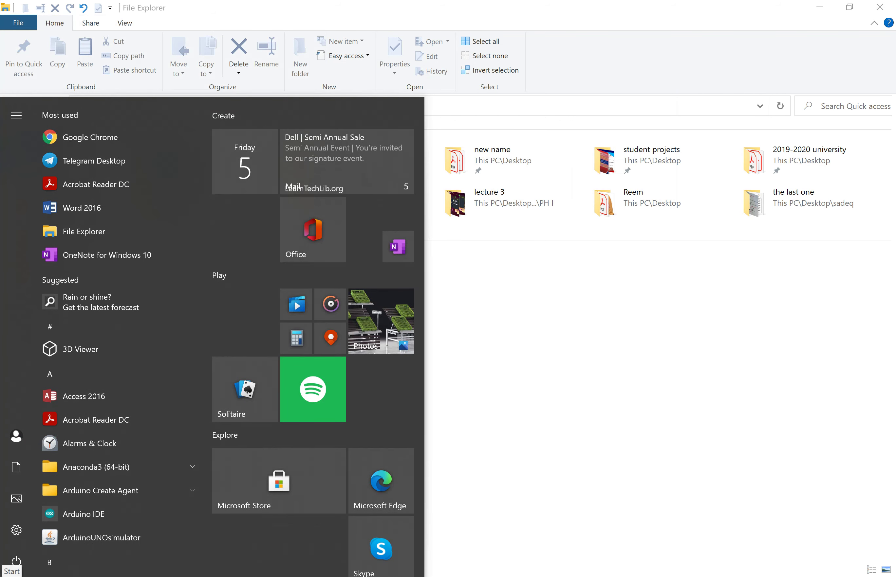
type("cmd")
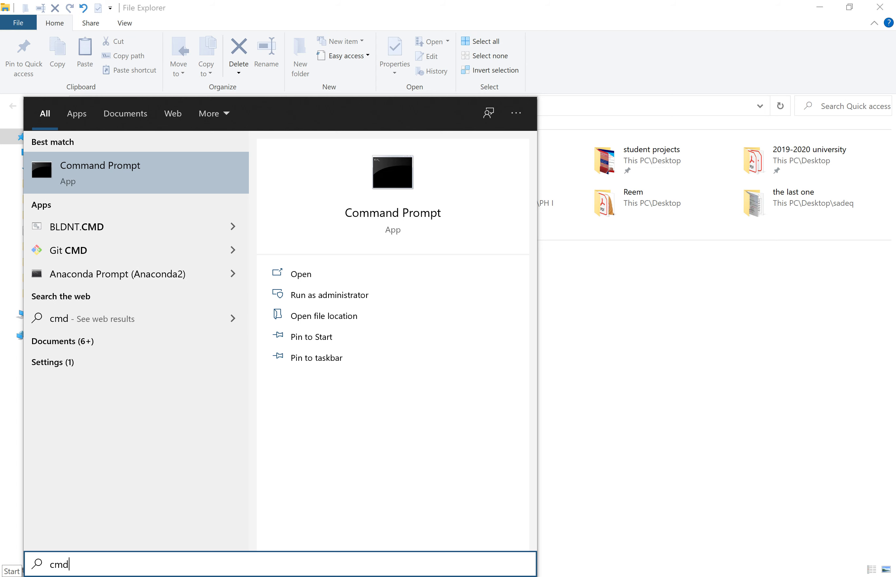
left_click(638, 319)
left_click(11, 26)
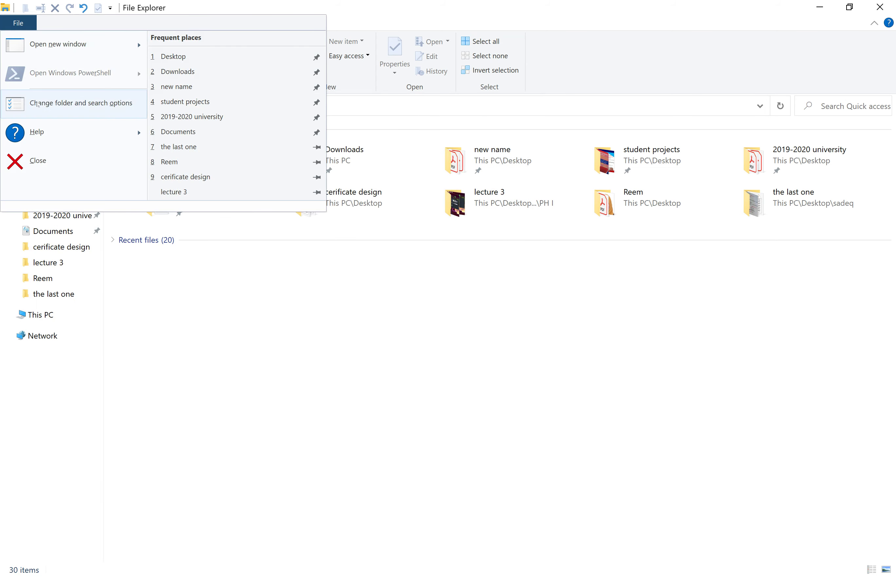
mouse_move(73, 128)
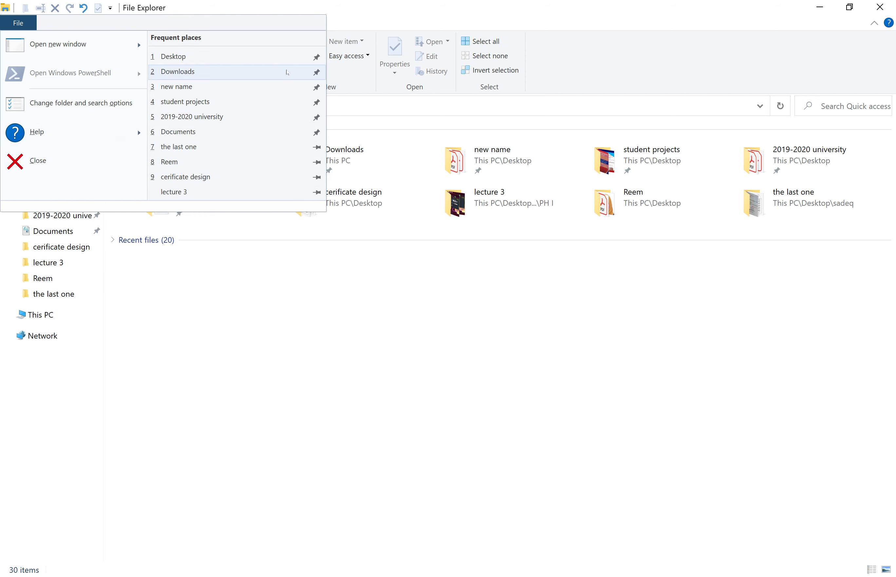
left_click(380, 357)
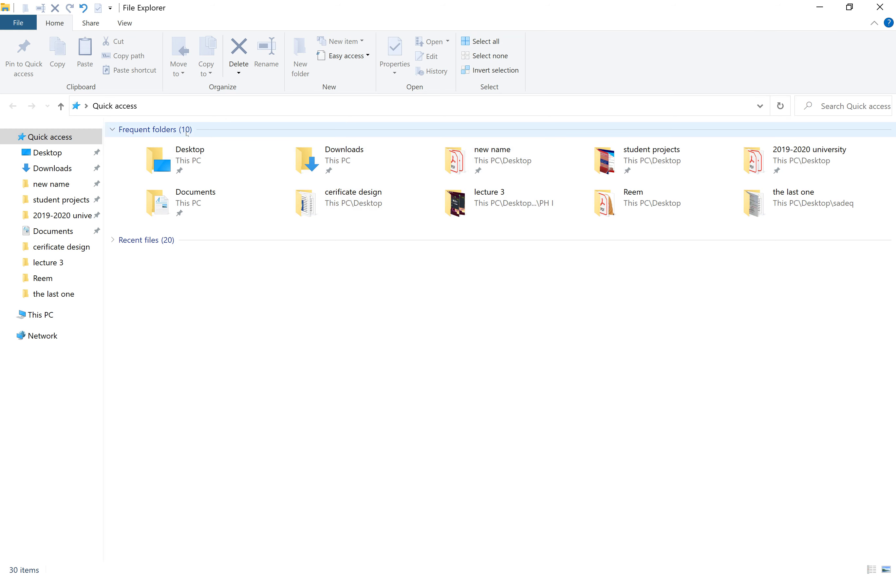
Select all files in Recent files, then expand and collapse the group twice
left_click(123, 243)
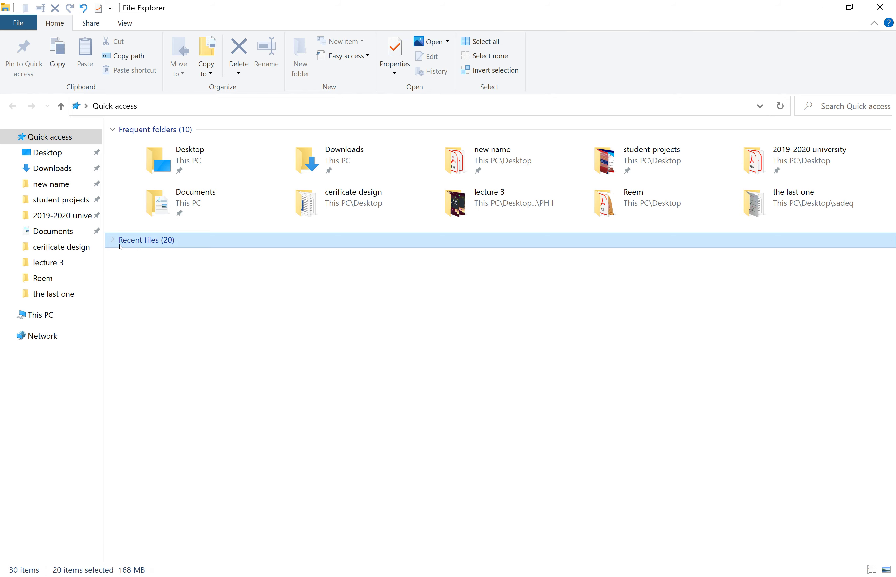
left_click(114, 244)
left_click(113, 244)
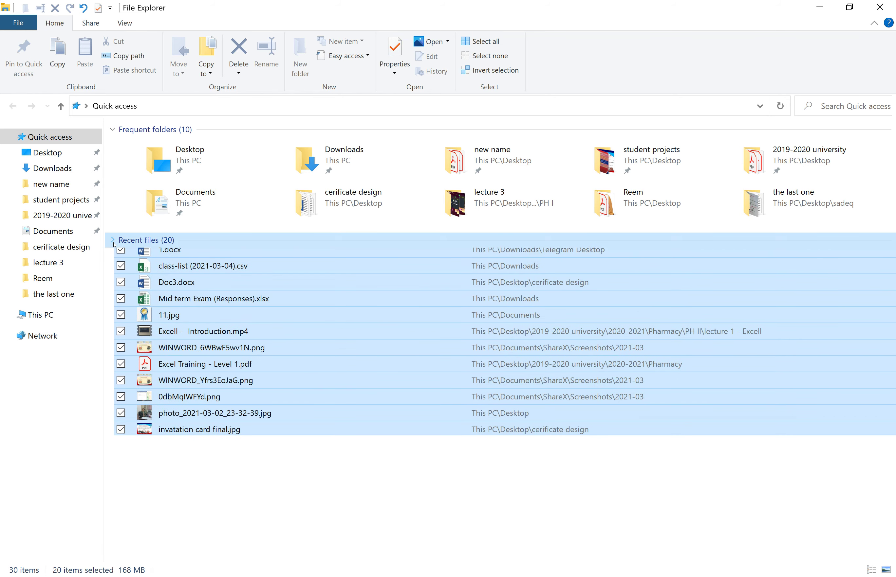
left_click(113, 244)
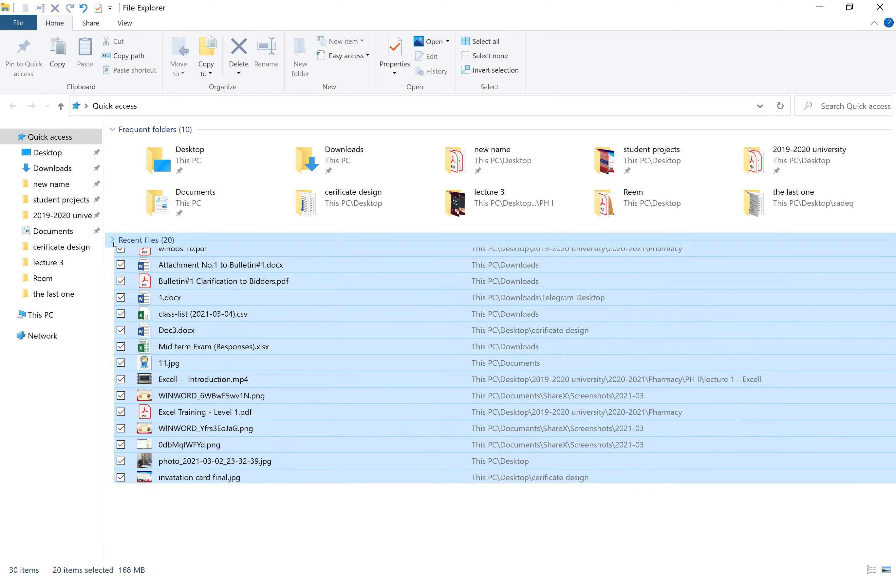
left_click(114, 244)
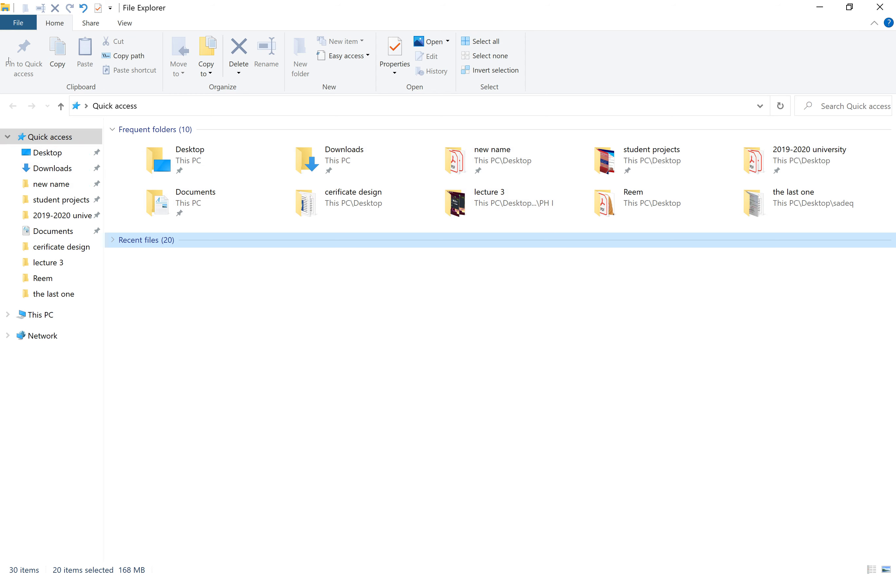
Close the File Explorer window with File > Close
left_click(14, 27)
mouse_move(40, 142)
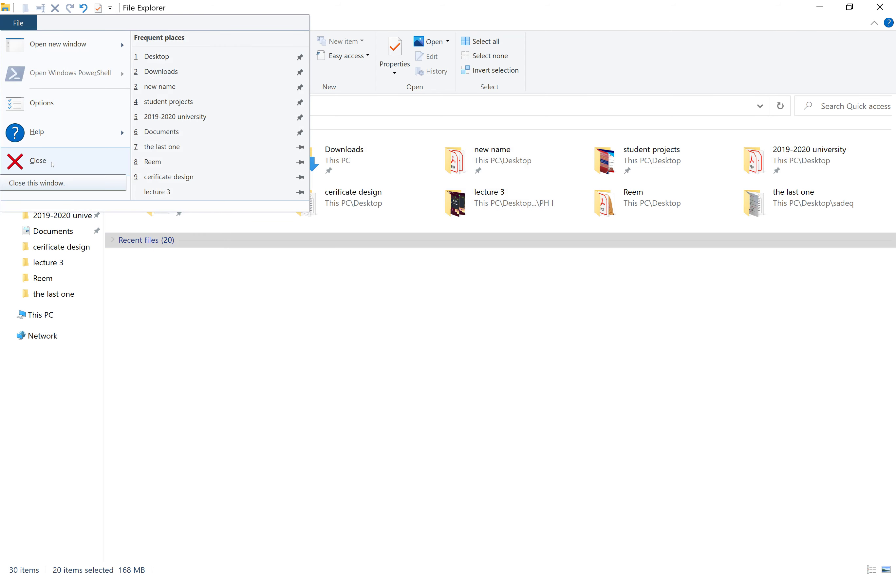
left_click(74, 168)
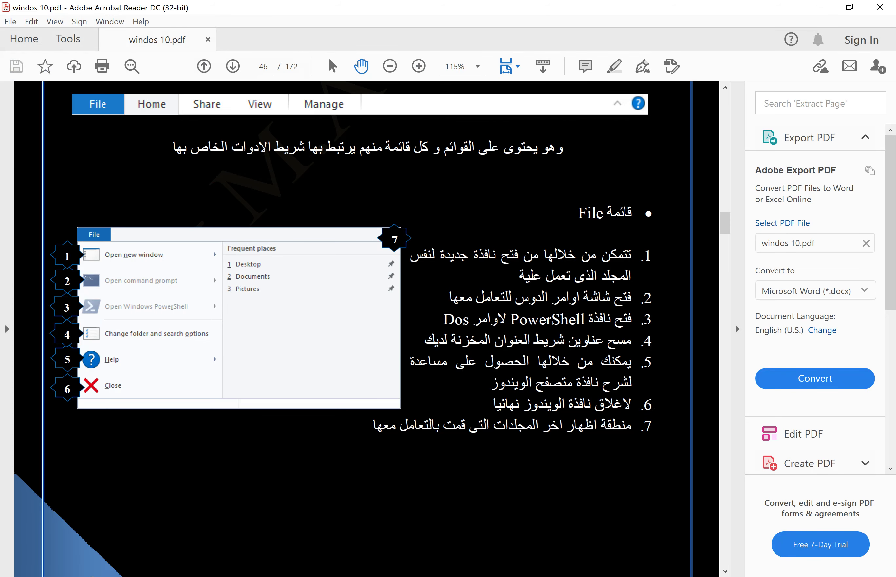
Launch File Explorer from the Start menu's Most used list
key("super")
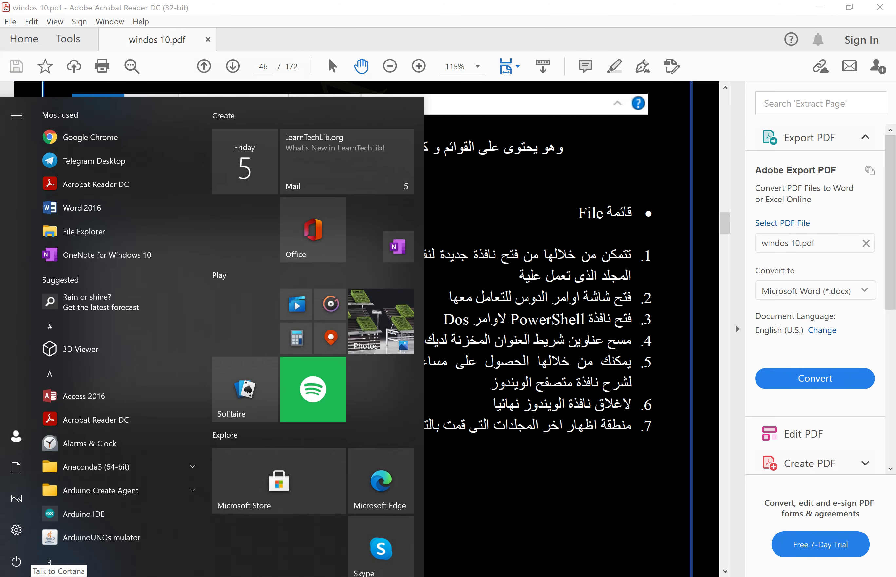
left_click(73, 232)
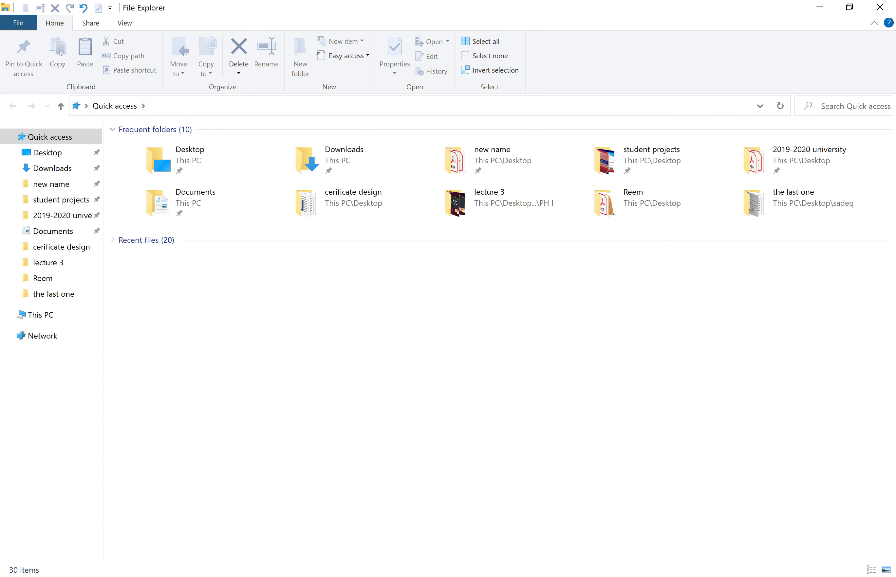
Browse Desktop, Documents and Downloads folders, then copy the lecture 3 folder
left_click(188, 160)
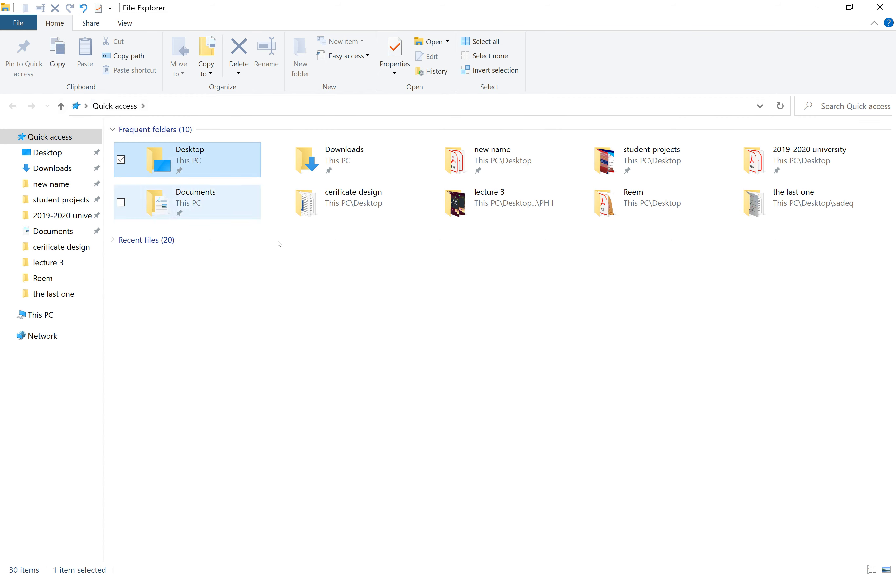
left_click(201, 215)
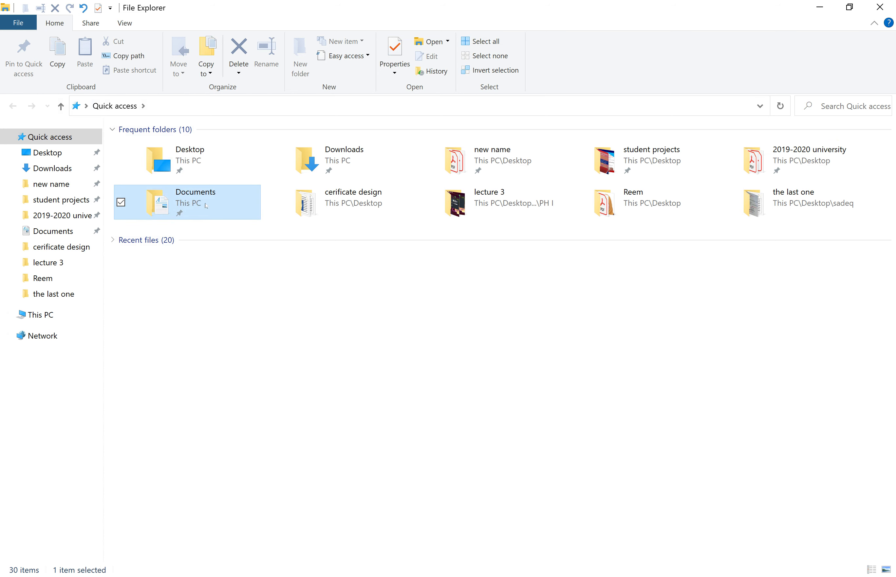
left_click(316, 205)
left_click(316, 163)
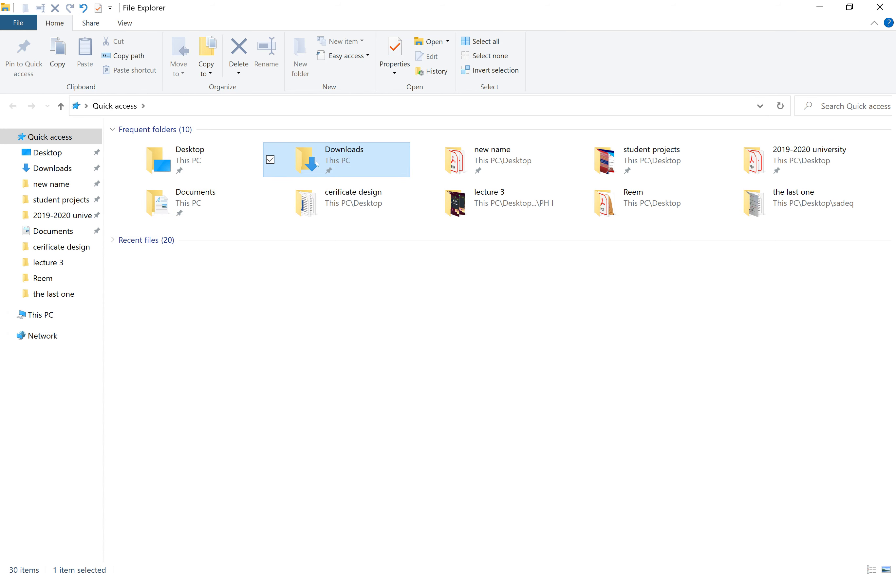
left_click(468, 194)
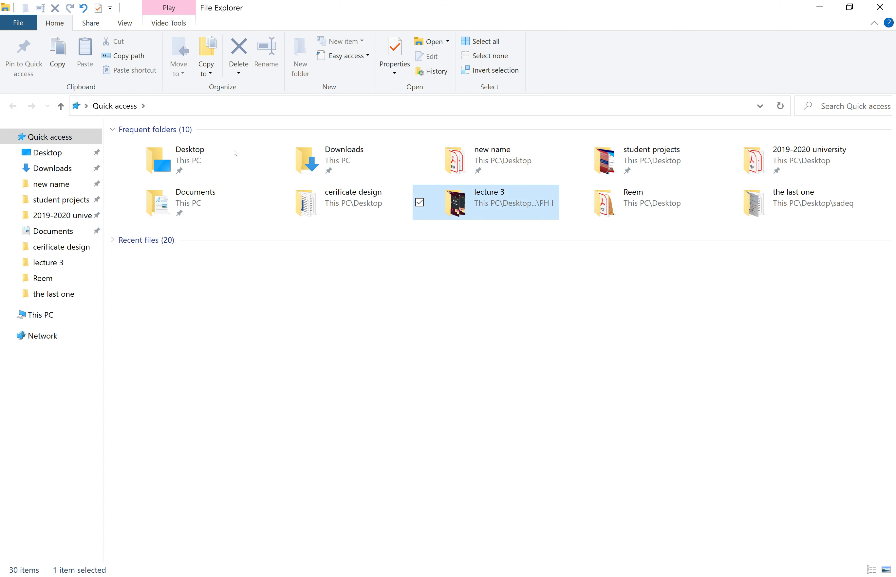
left_click(60, 62)
Show the desktop, open the collections folder, then close it
key("super+d")
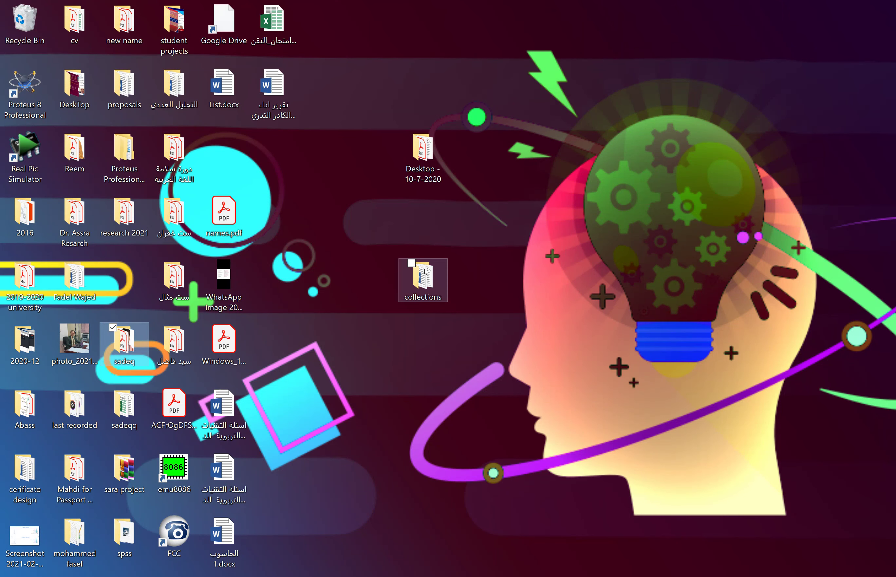
left_click(425, 272)
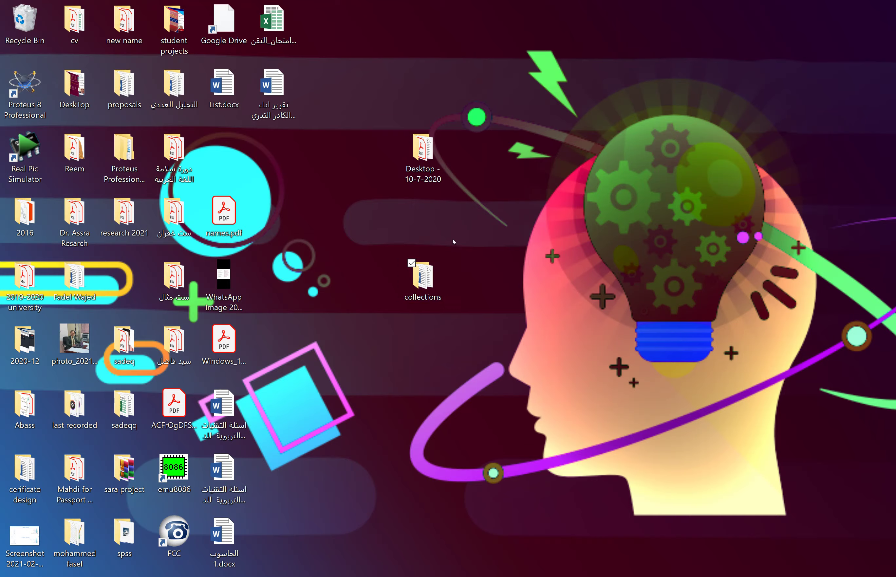
key("Return")
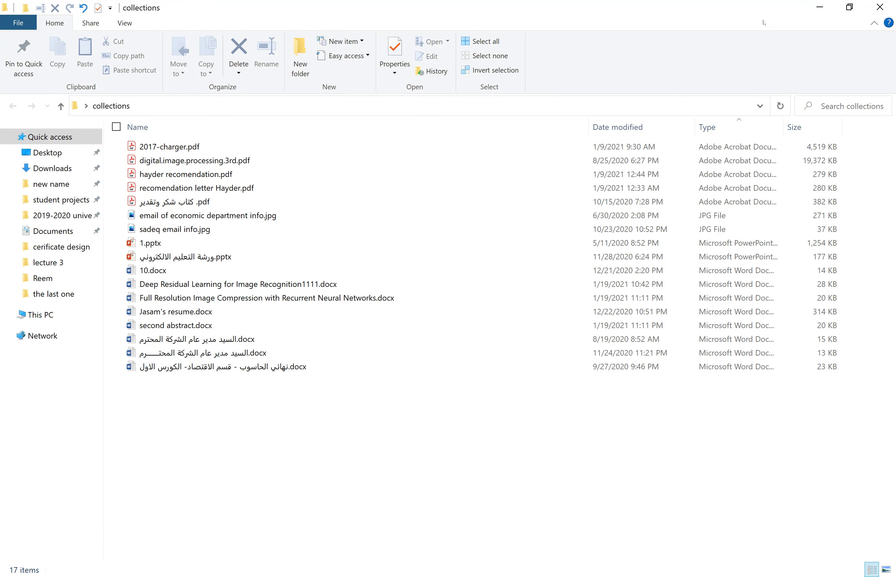
left_click(879, 7)
Create a new desktop folder named 'test' and open it, confirming it is empty
right_click(617, 121)
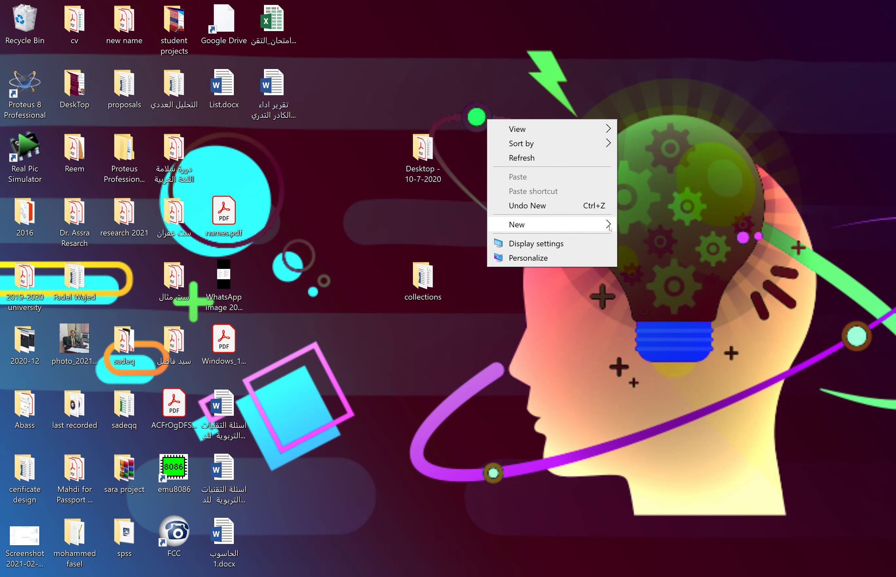
mouse_move(610, 226)
left_click(660, 225)
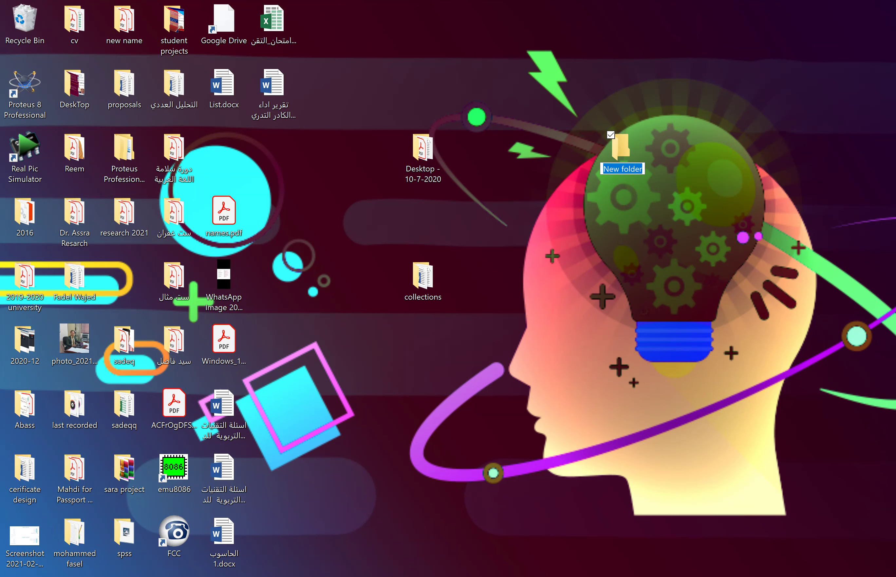
type("test")
key("Return")
key("Return")
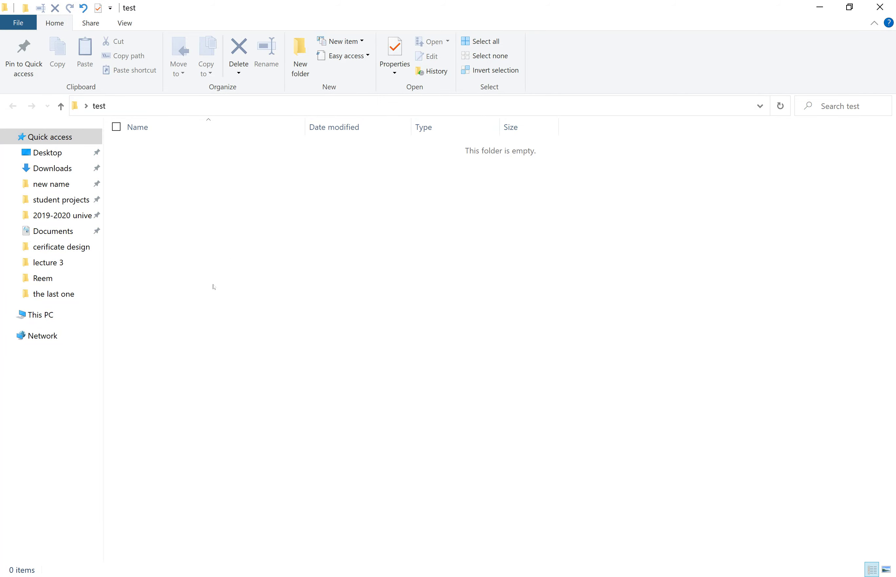
right_click(214, 287)
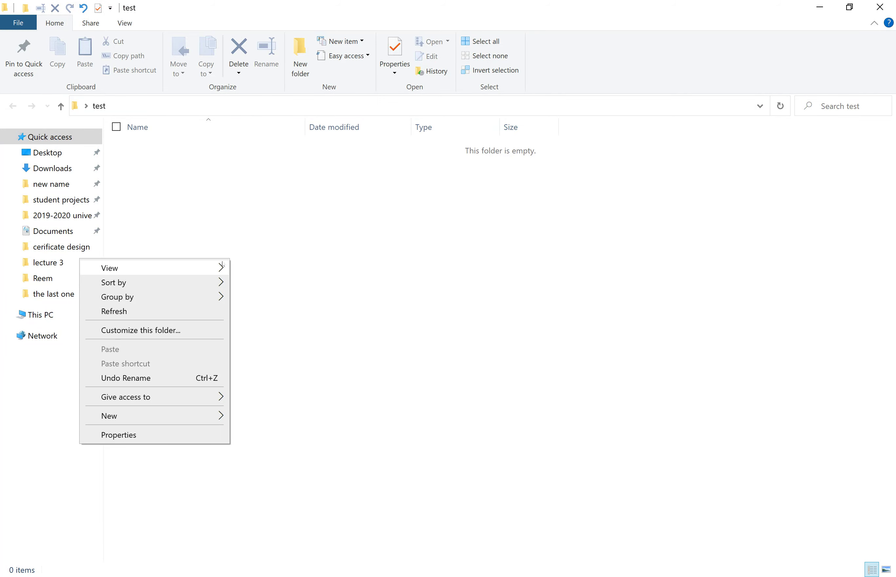
left_click(379, 309)
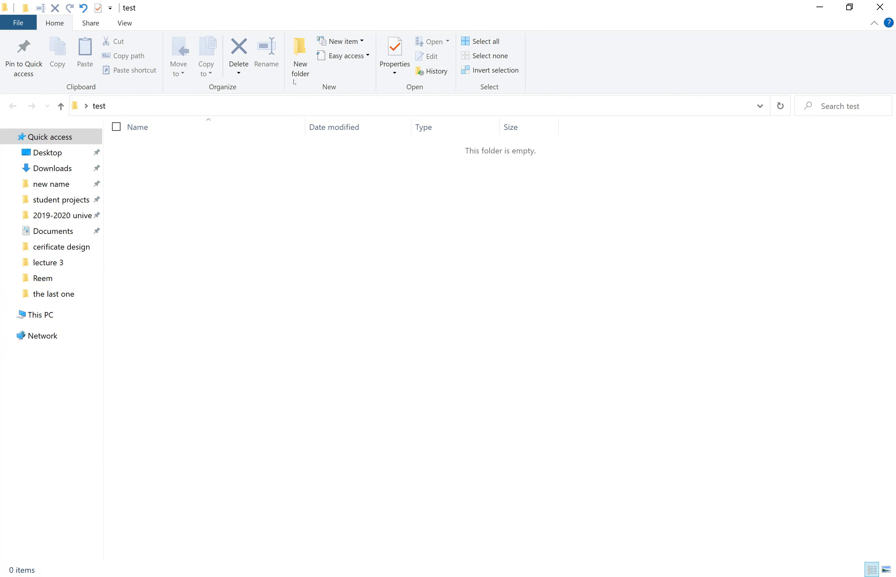
Create a new folder named 'second folder' inside test
left_click(302, 55)
key("super+d")
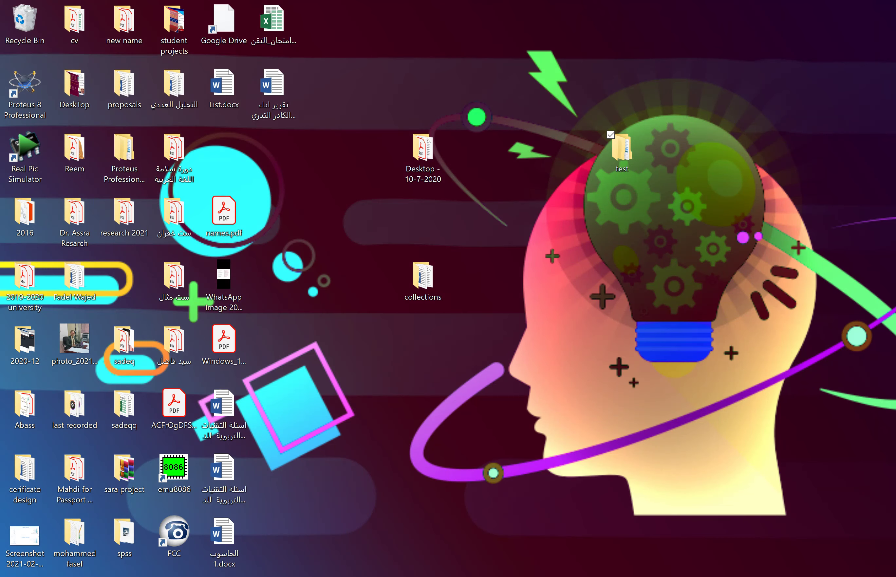
key("super+d")
type("second folder")
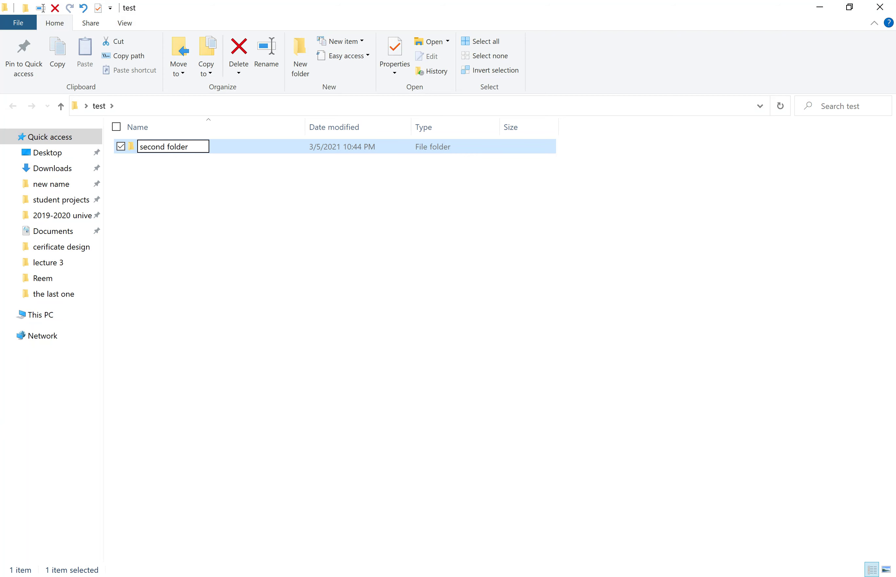
key("Return")
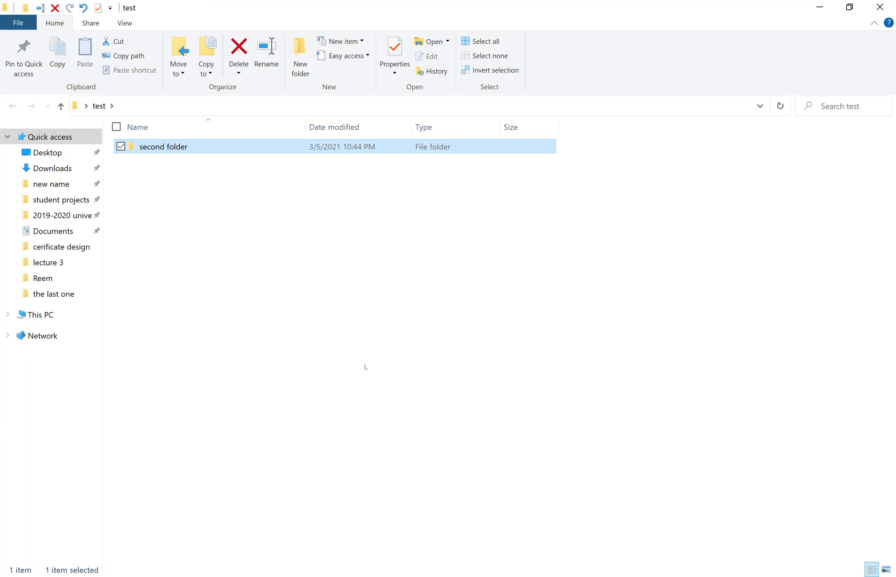
Copy and paste second folder to make 'second folder - Copy', then select the copy
left_click(57, 52)
left_click(207, 191)
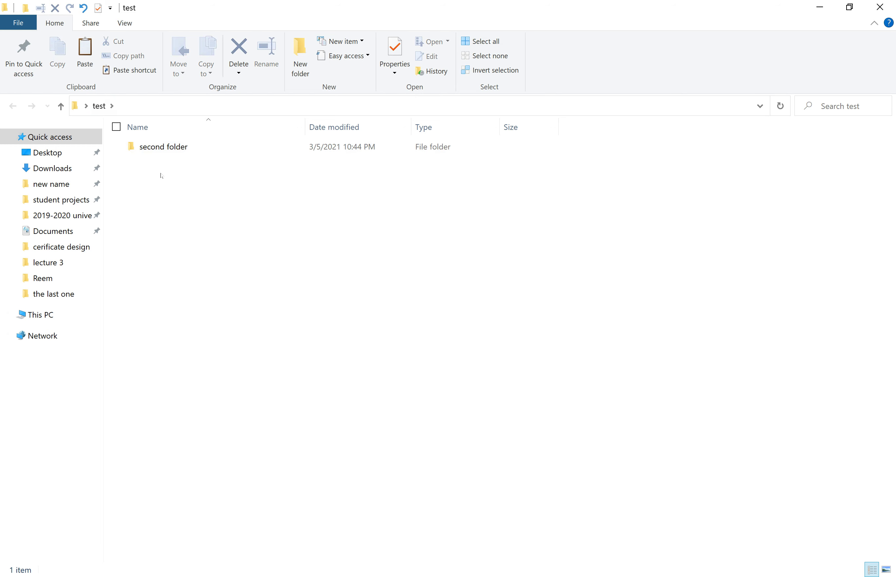
left_click(86, 50)
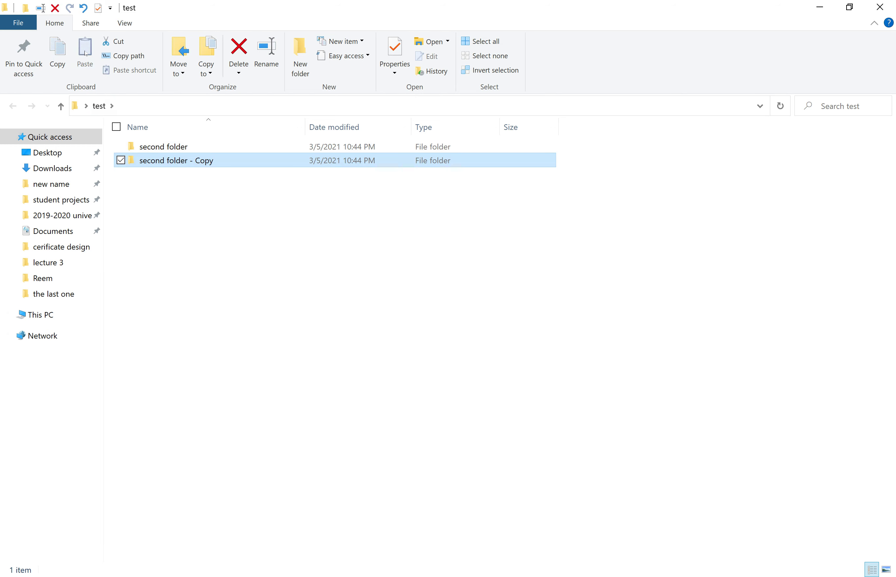
left_click(213, 218)
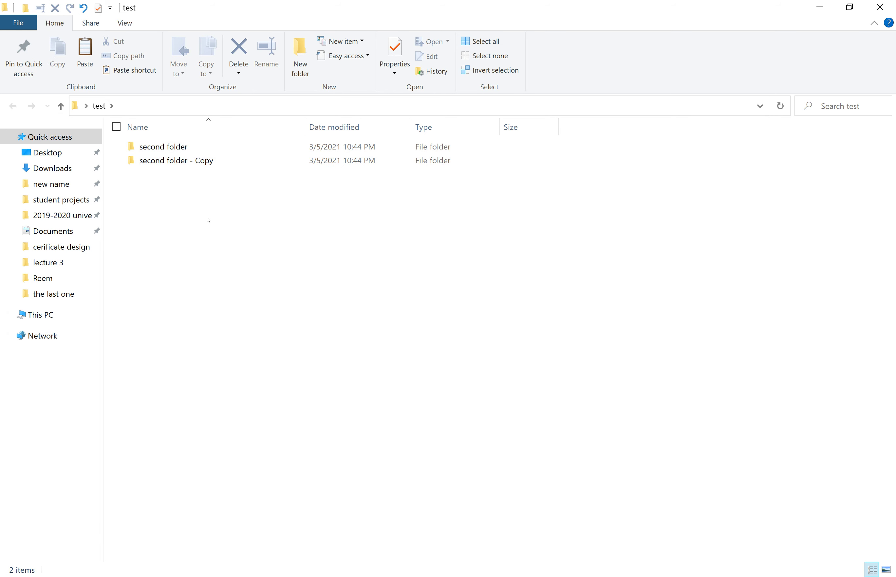
key("Down")
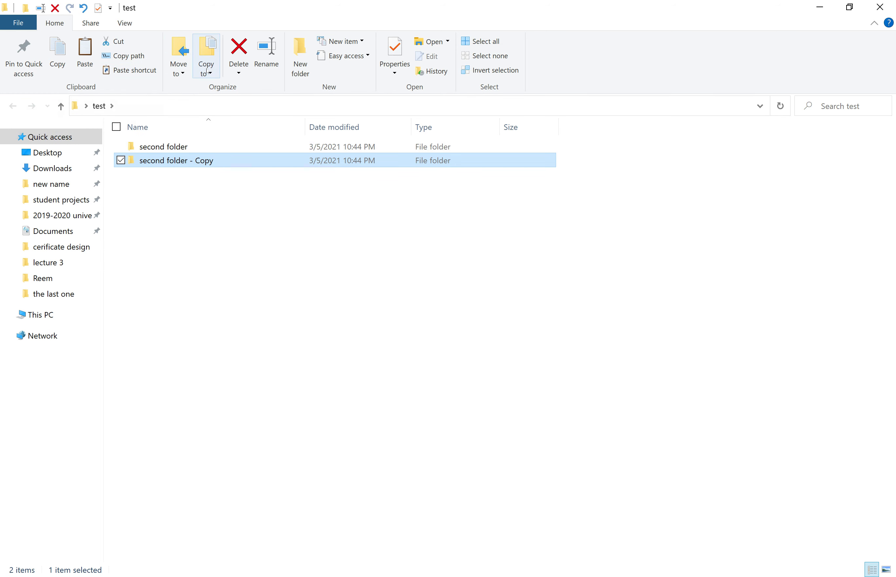
Move second folder into the 'new name' folder, then select second folder - Copy
left_click(184, 67)
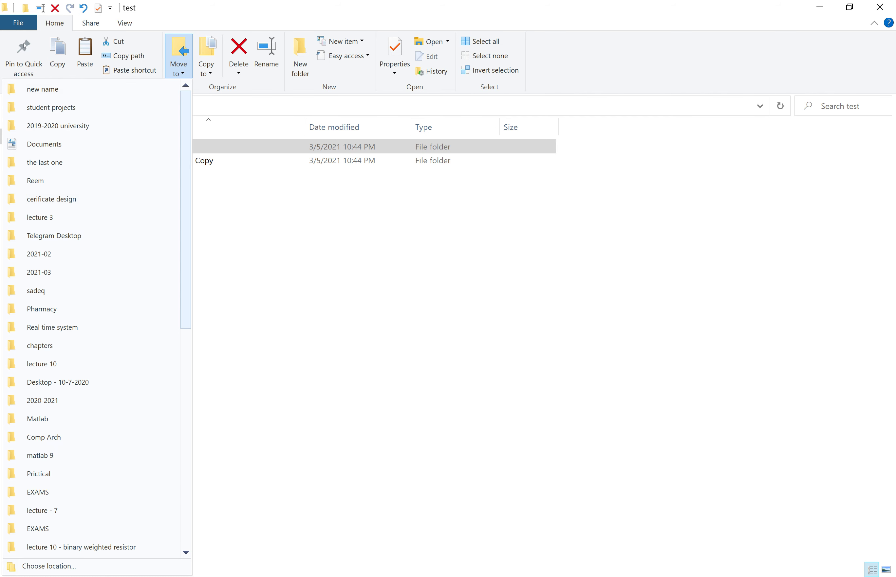
left_click(82, 96)
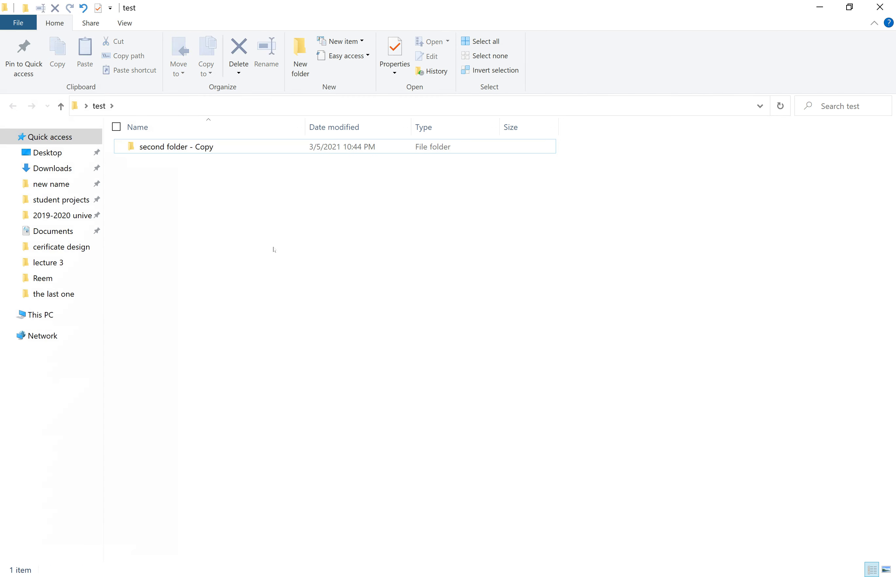
left_click(194, 147)
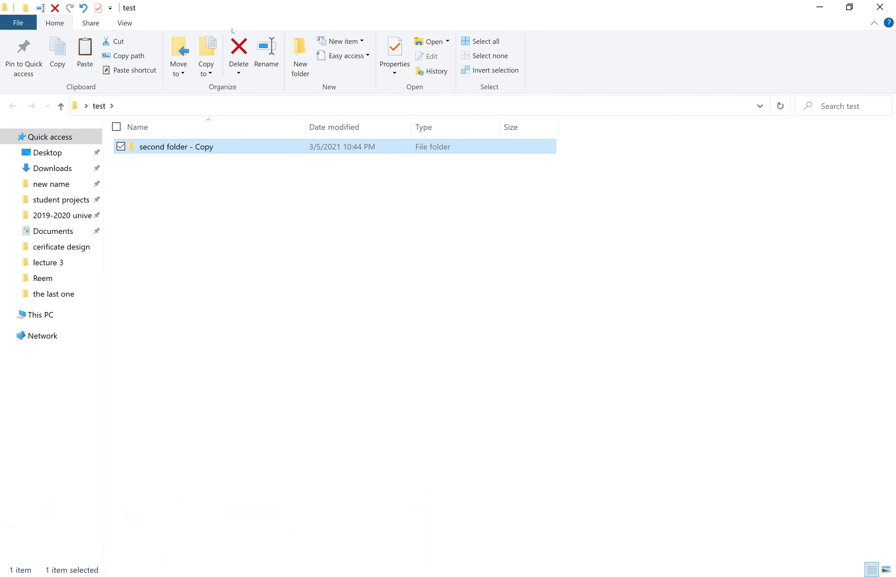
Delete second folder - Copy and create a new folder in test
left_click(238, 51)
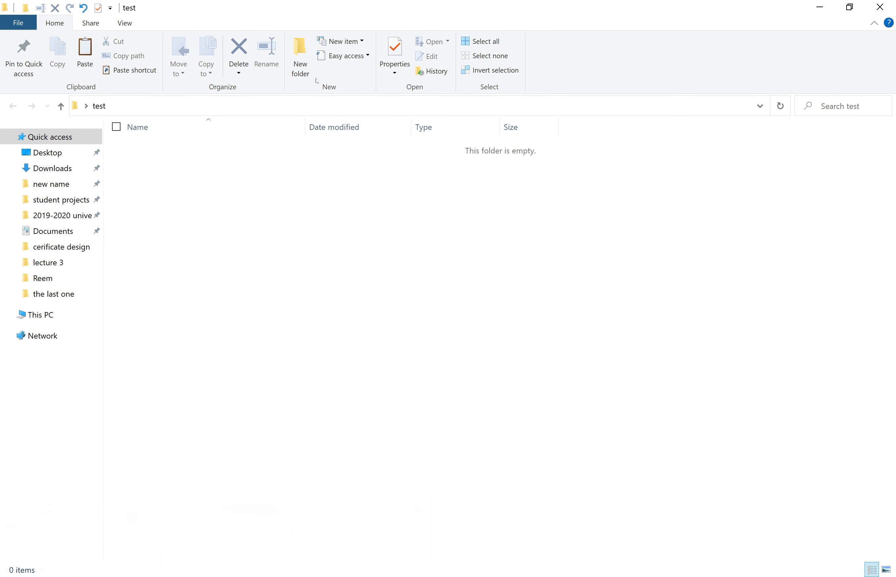
left_click(300, 56)
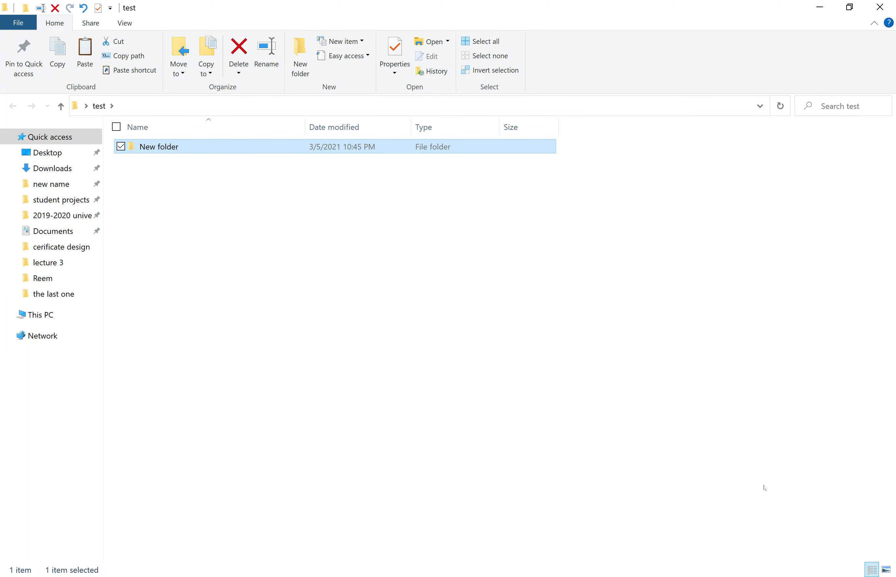
left_click(131, 253)
left_click(189, 147)
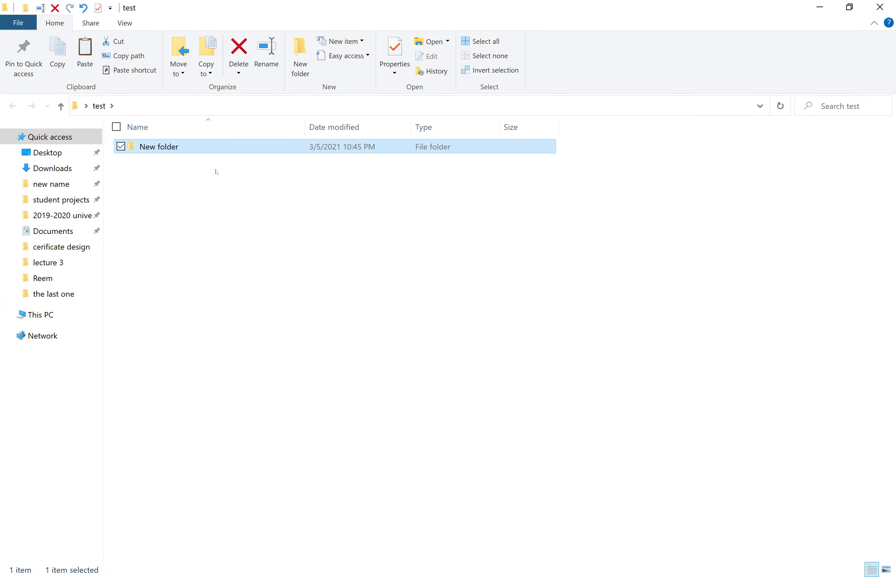
Rename the new folder to 'we can write a name for this folder'
left_click(266, 57)
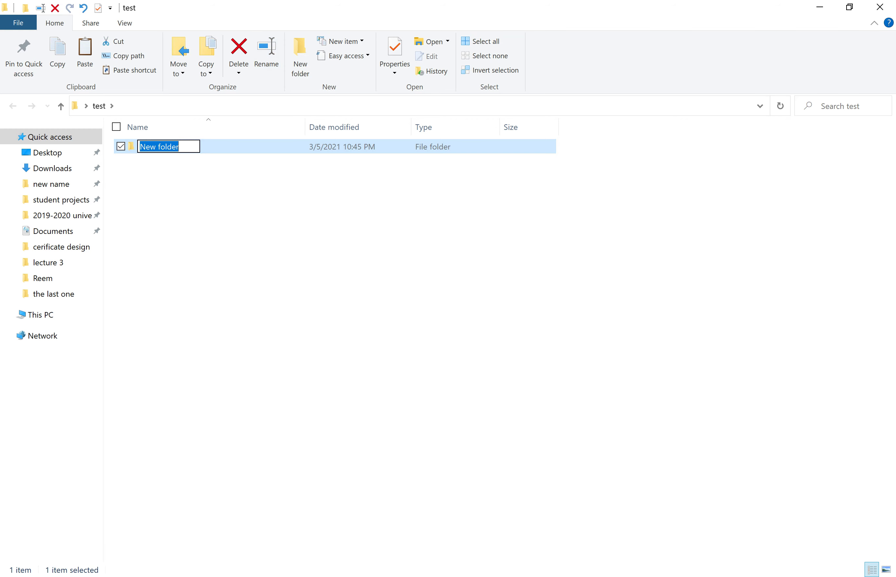
type("we can writ")
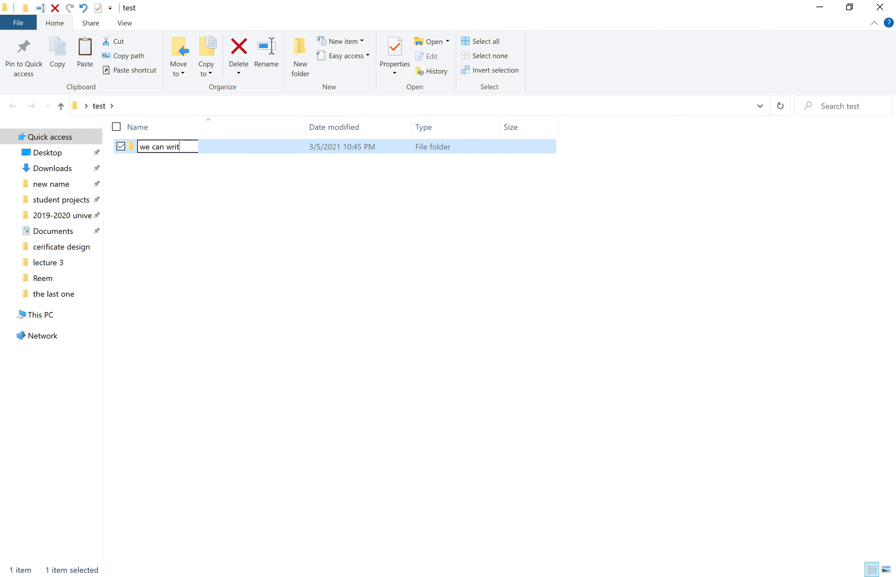
type("e a ne")
key("BackSpace")
type("ame for ")
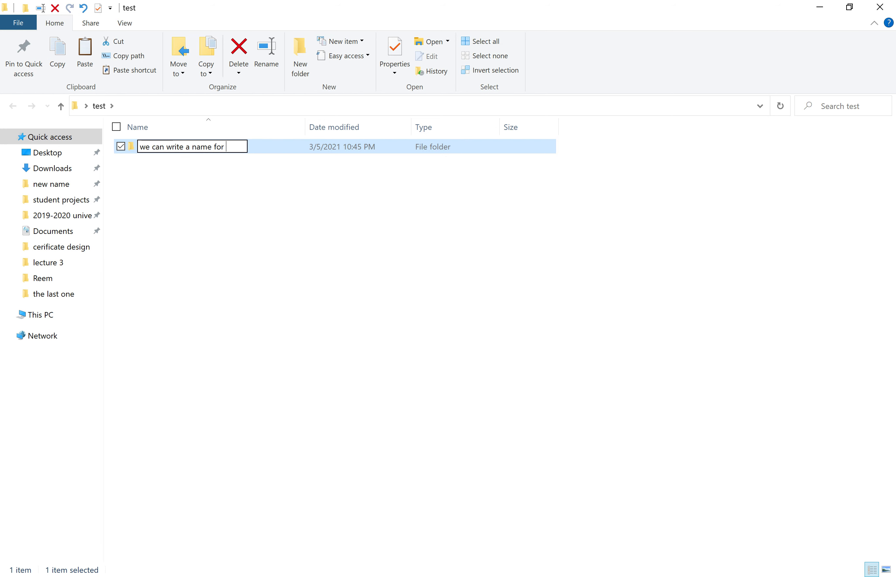
type("this folder")
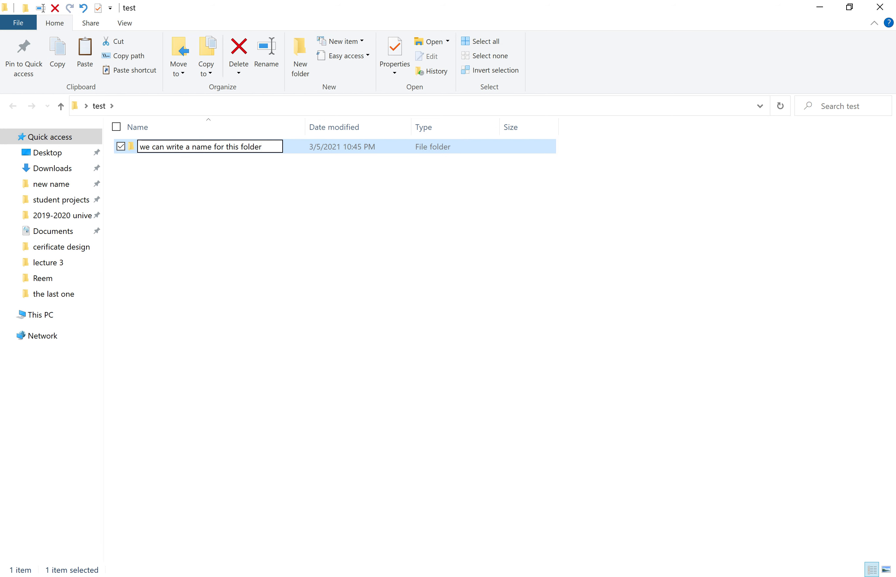
key("Return")
left_click(193, 254)
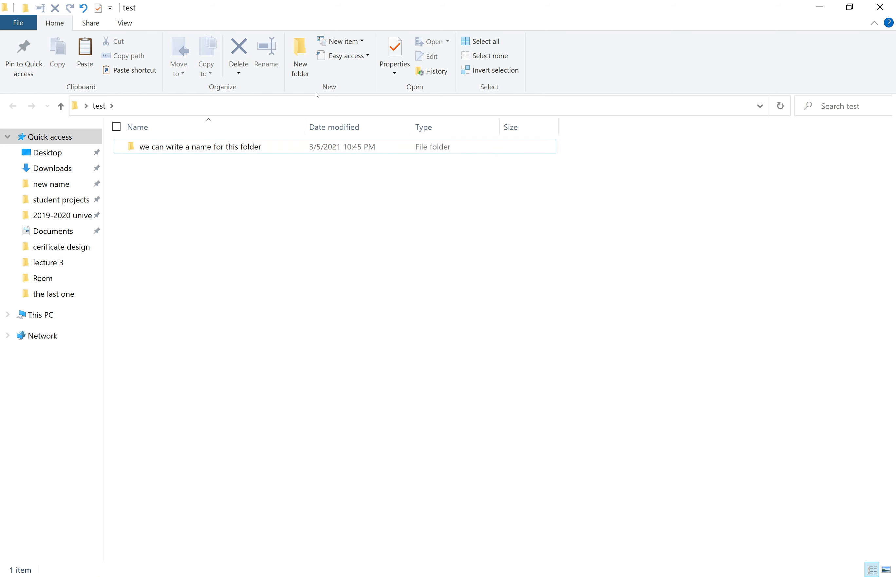
left_click(248, 148)
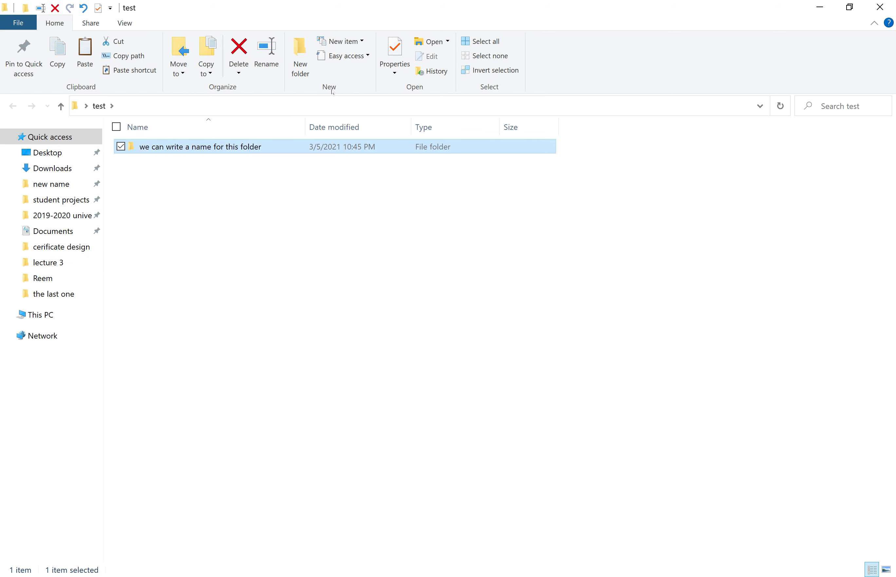
Create a new empty Word document in test, keeping its default name
left_click(358, 42)
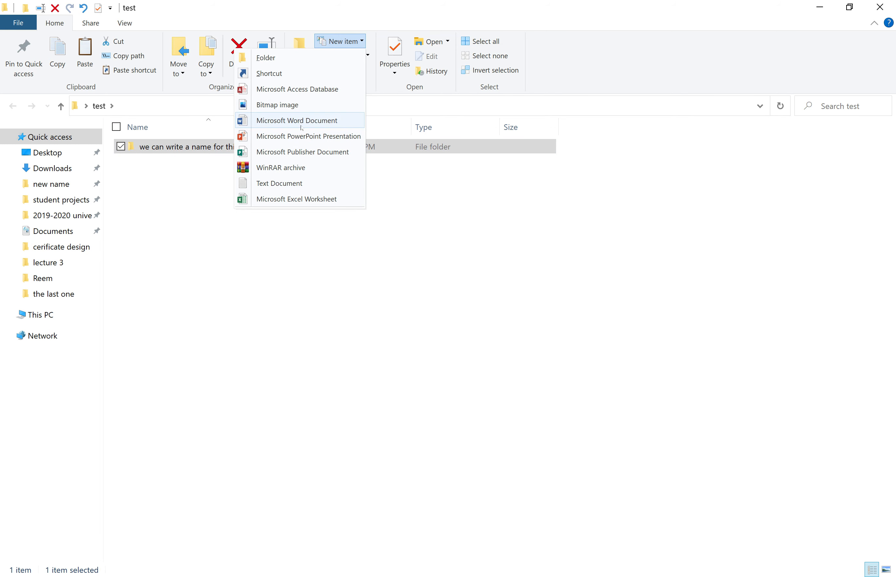
left_click(311, 124)
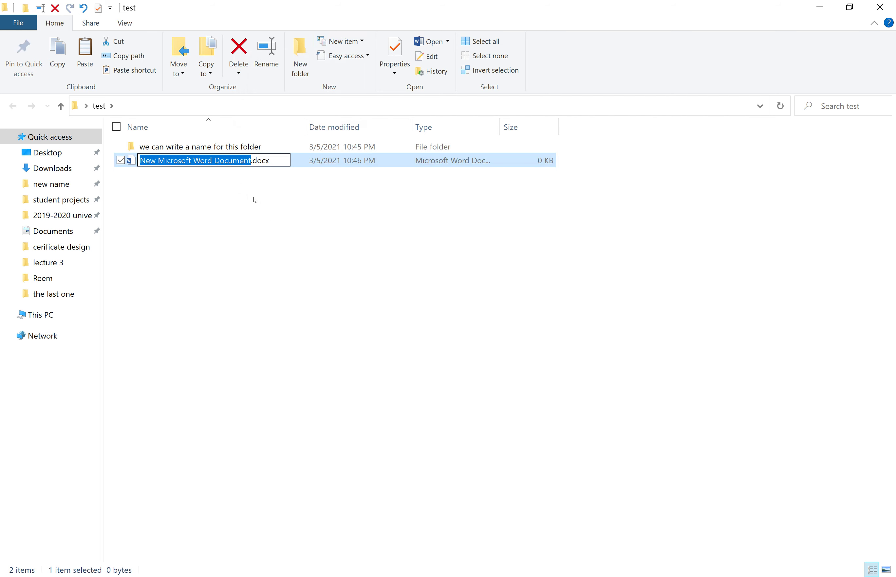
left_click_drag(271, 233, 191, 154)
Rename the Word document to 'change to a nam e', then open and close New item
left_click(194, 161)
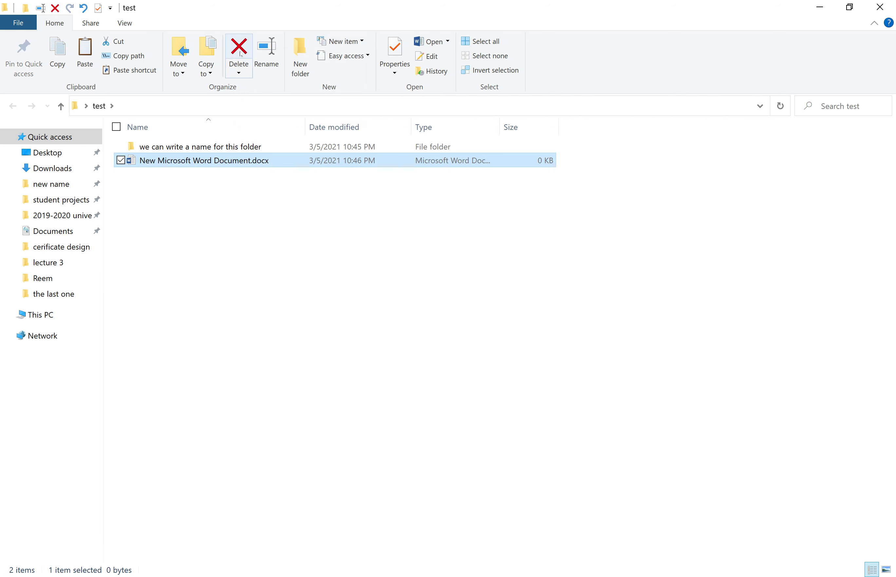
left_click(266, 52)
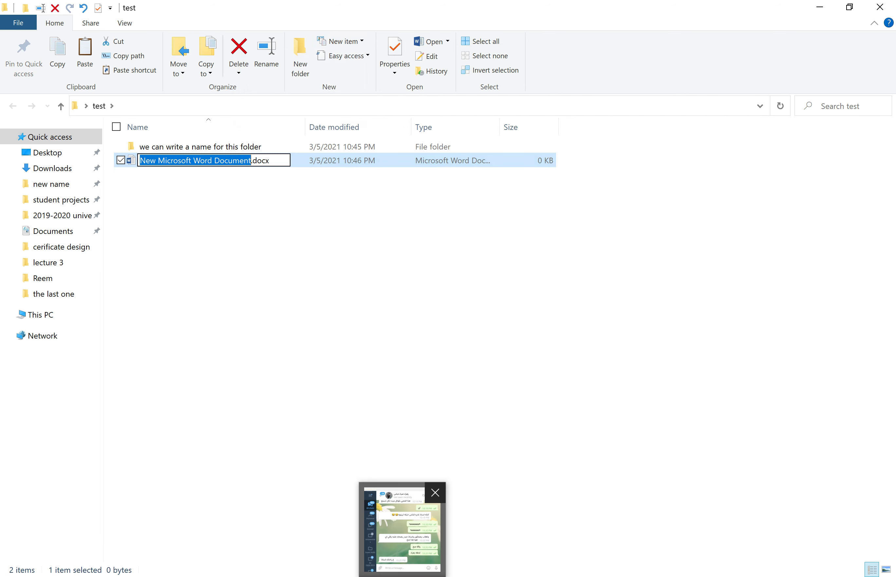
type("chan")
type("ge to ")
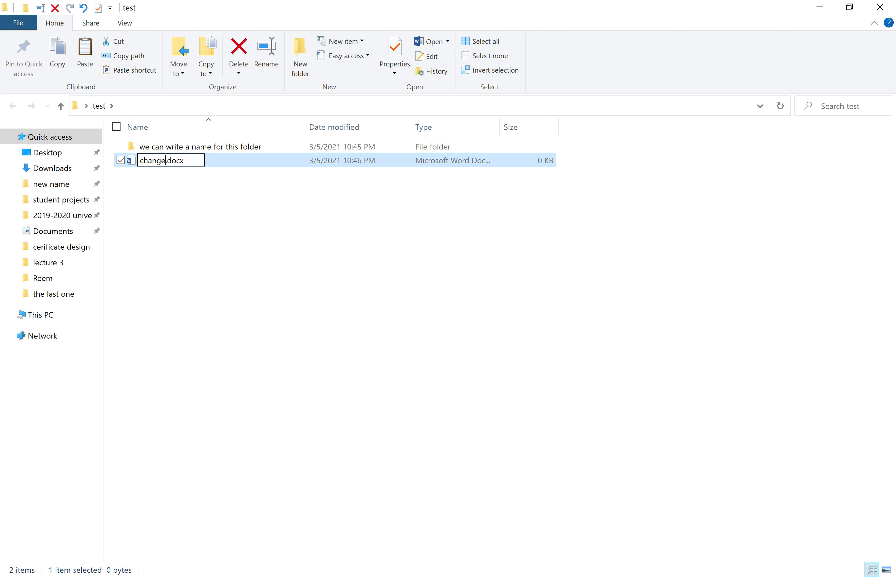
type("a nam e")
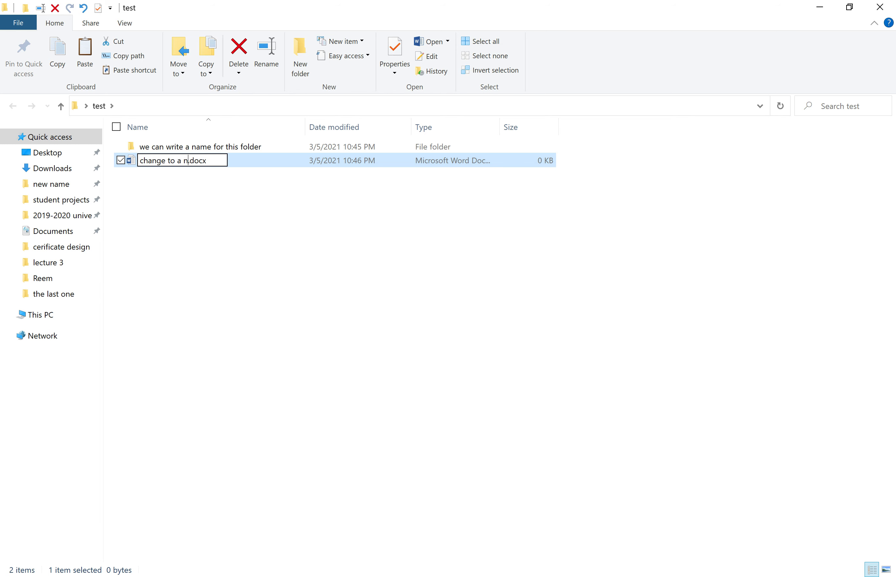
key("Return")
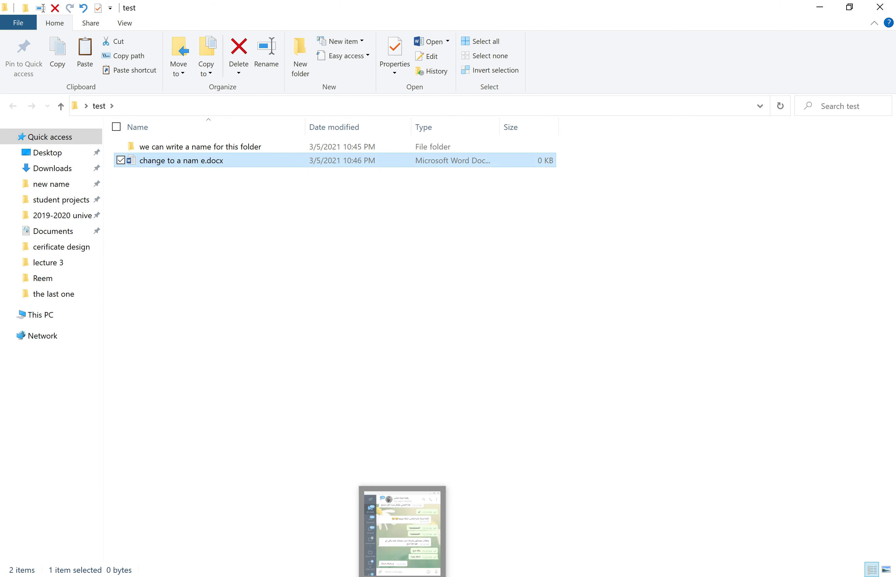
left_click(240, 230)
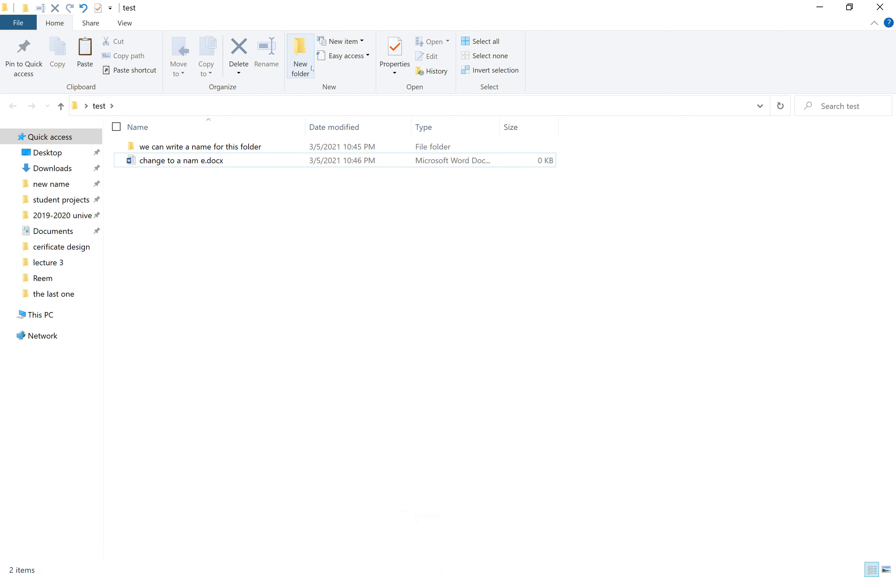
left_click(239, 162)
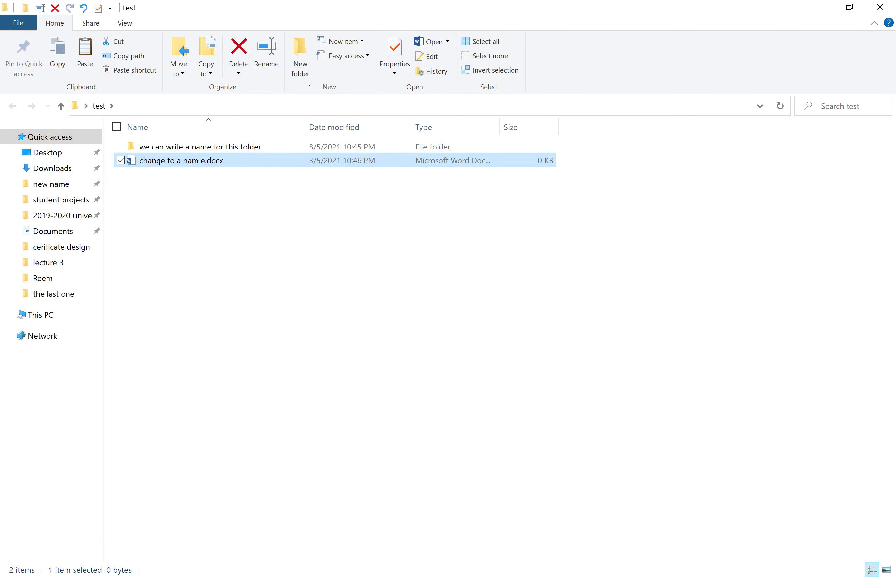
left_click(364, 42)
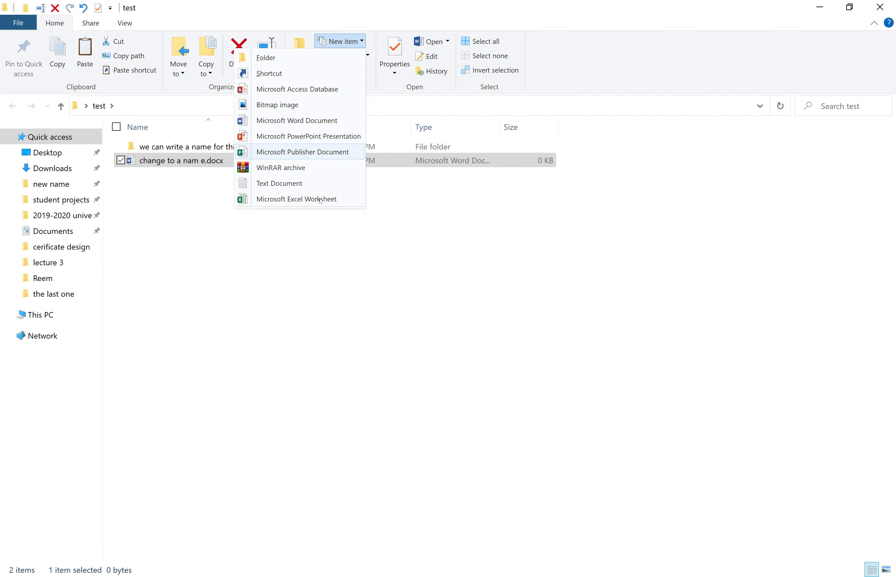
left_click(387, 270)
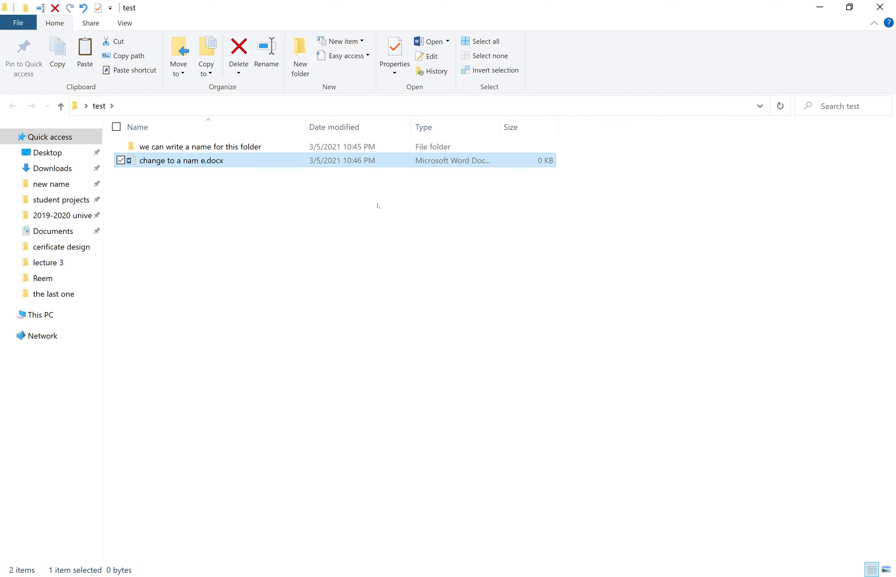
left_click(374, 263)
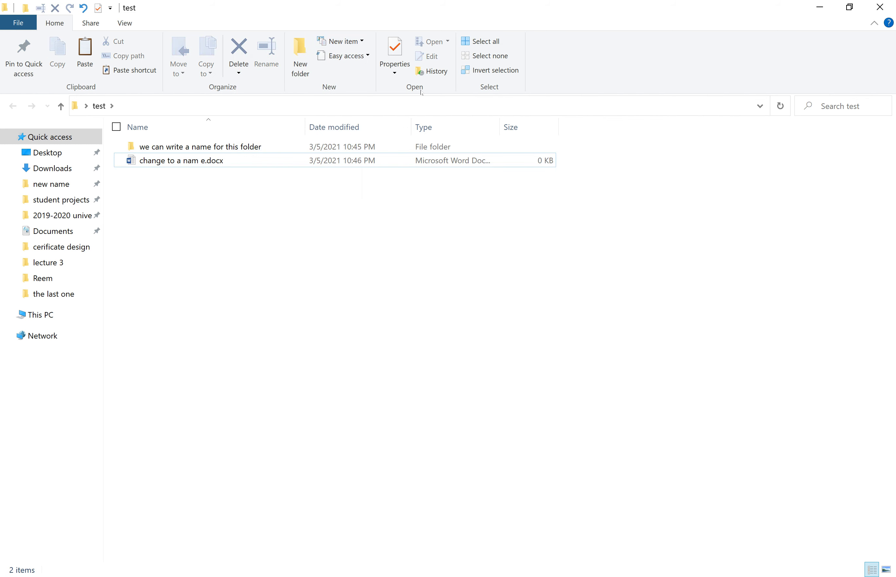
left_click(222, 162)
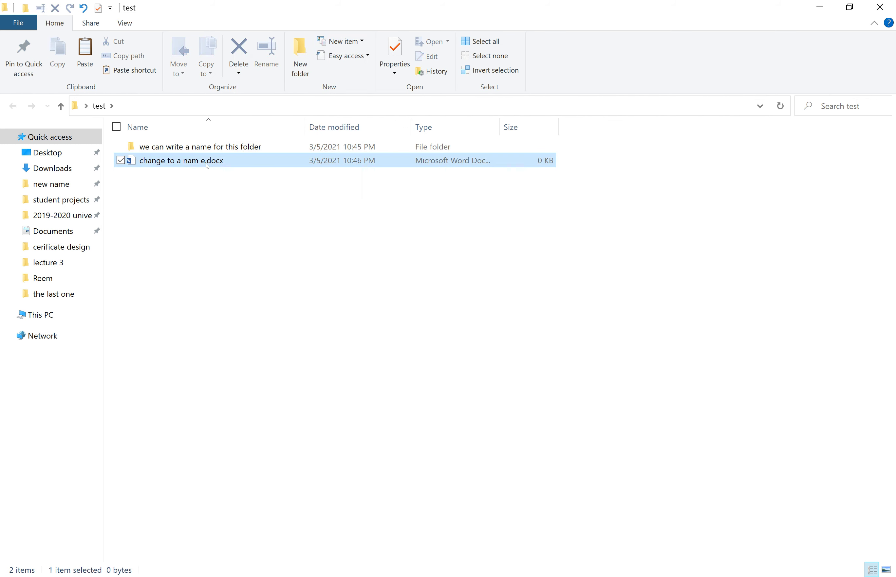
left_click(400, 65)
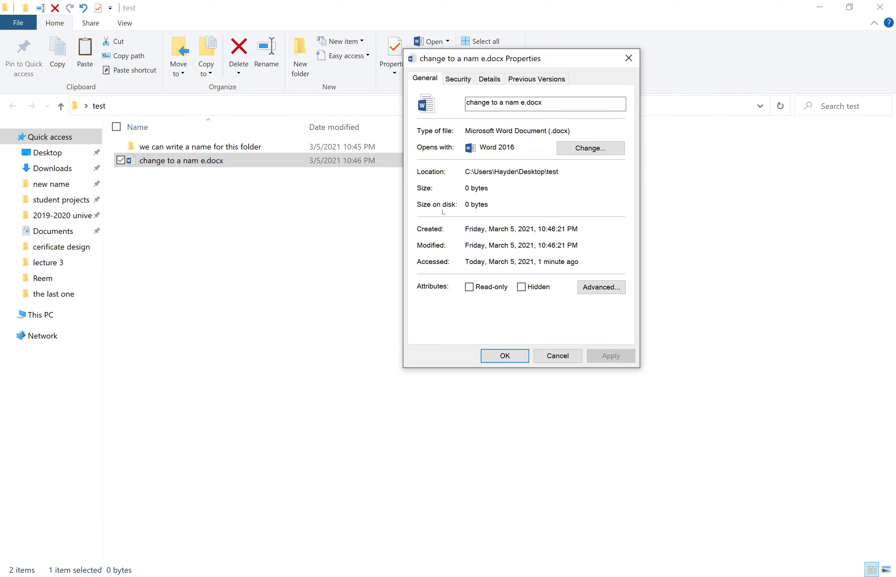
left_click(629, 58)
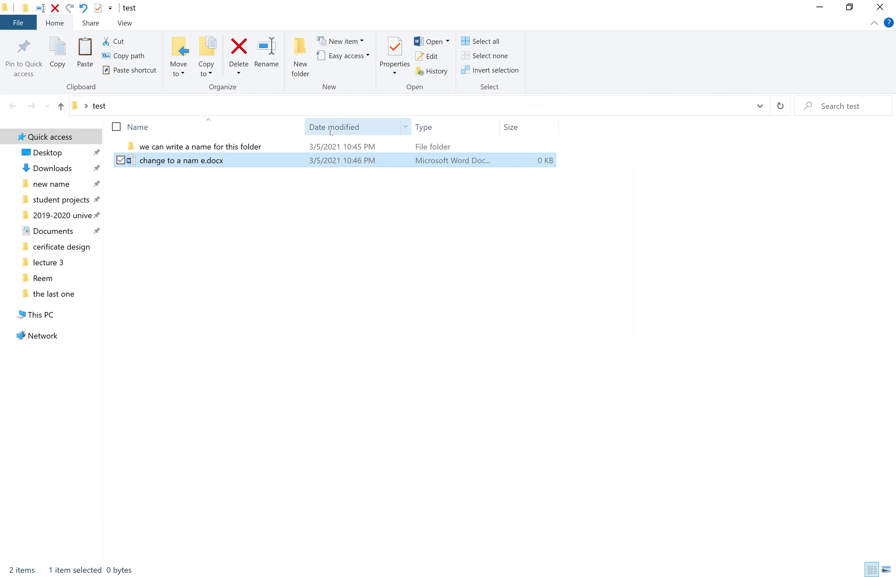
left_click(150, 146)
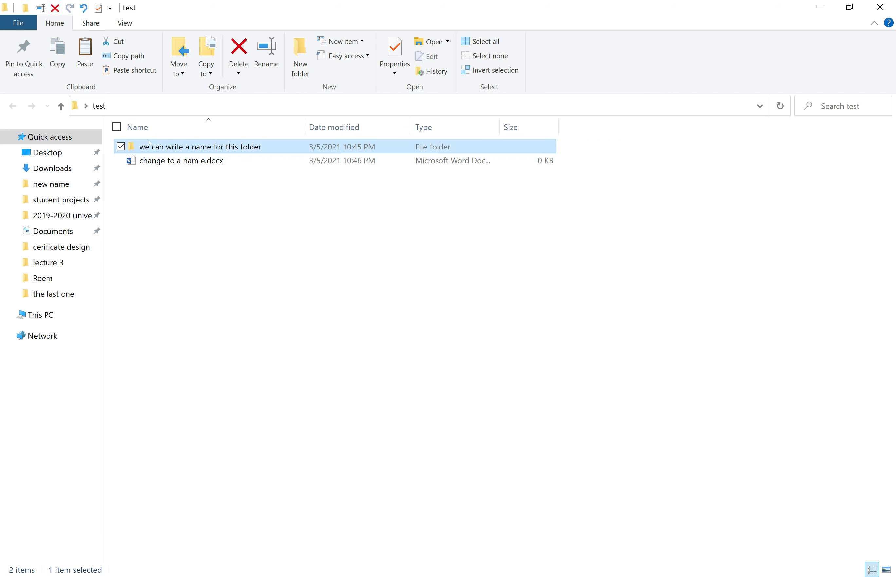
left_click(395, 50)
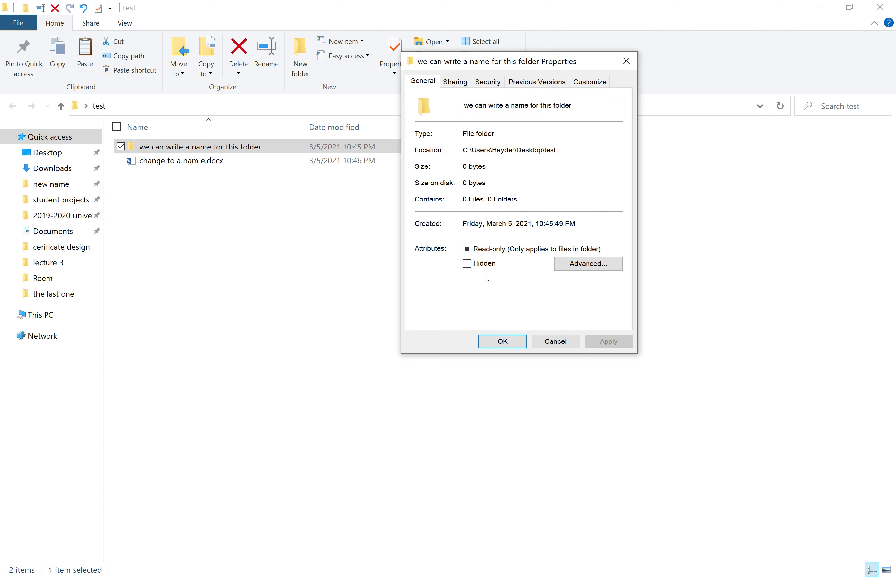
left_click(626, 60)
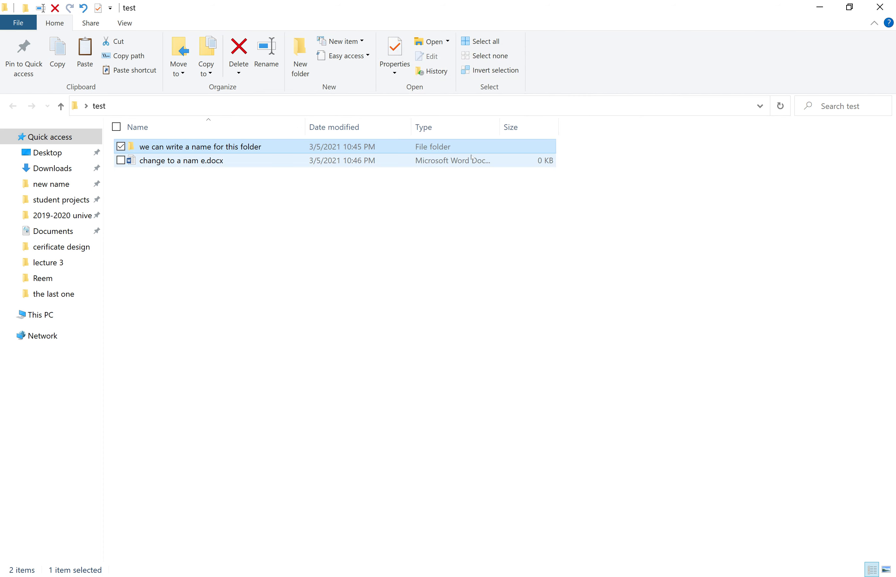
left_click(437, 79)
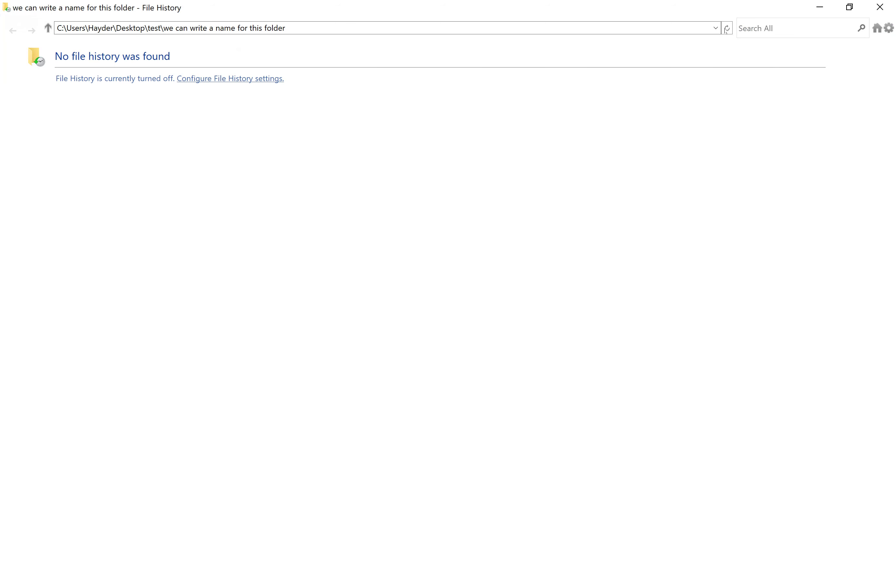
left_click(880, 7)
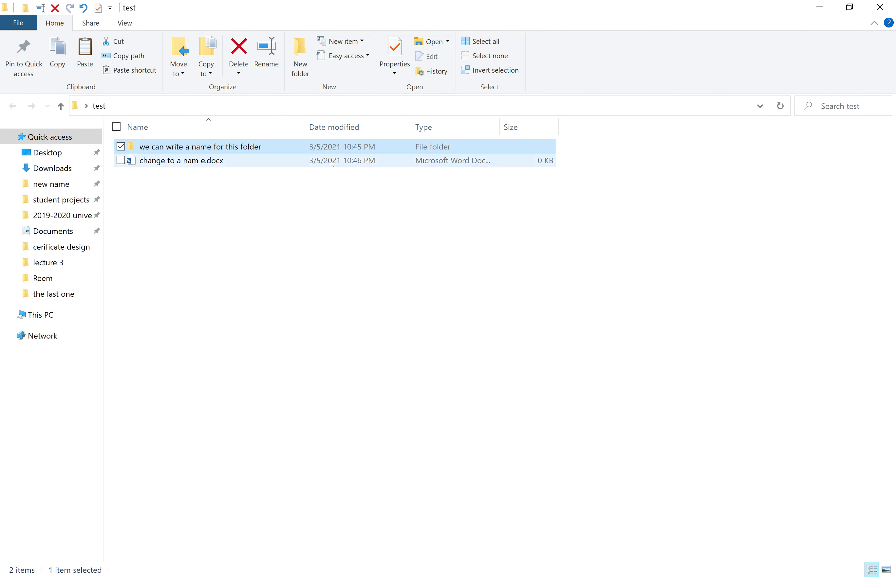
left_click(376, 160)
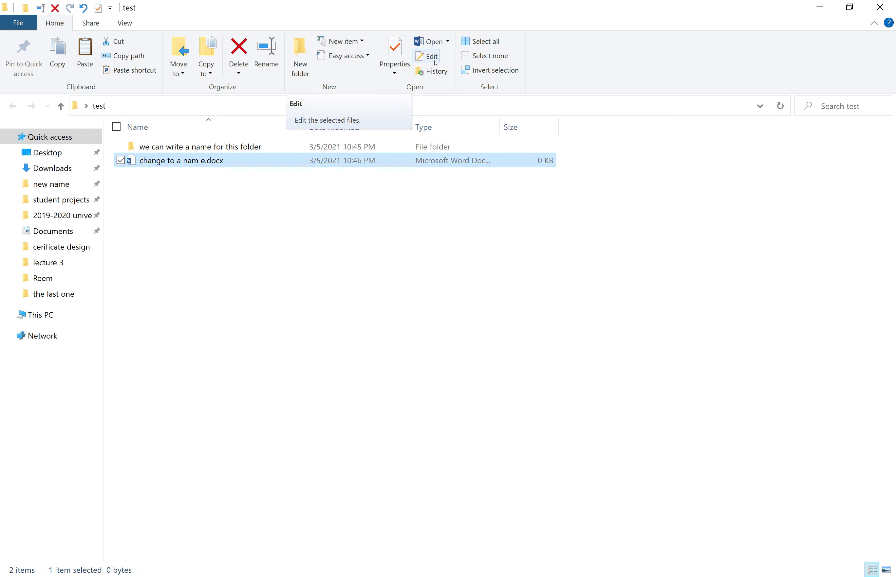
left_click(433, 64)
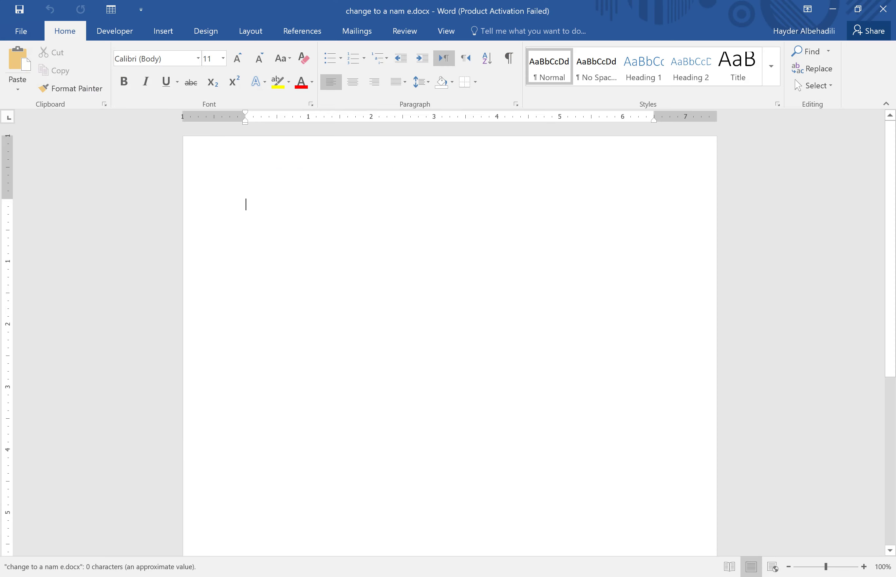
left_click(596, 139)
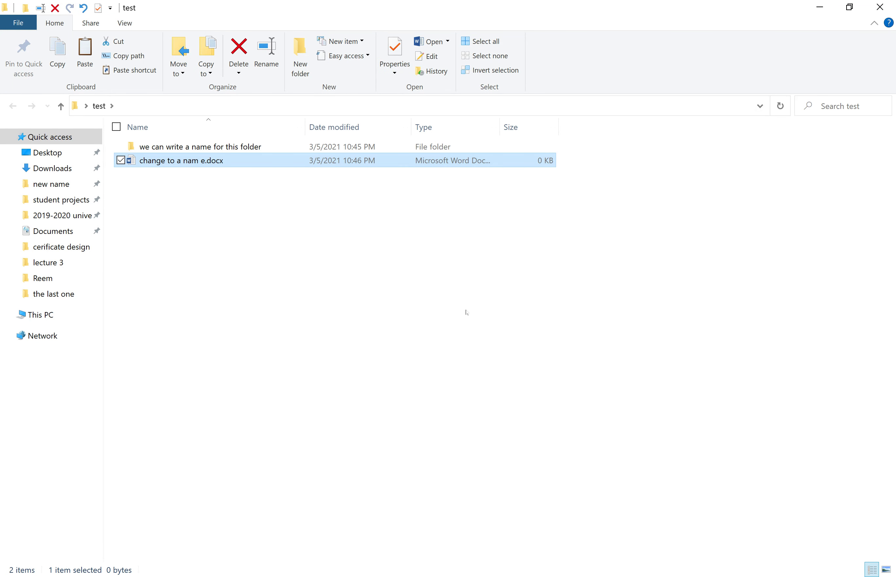
left_click(472, 298)
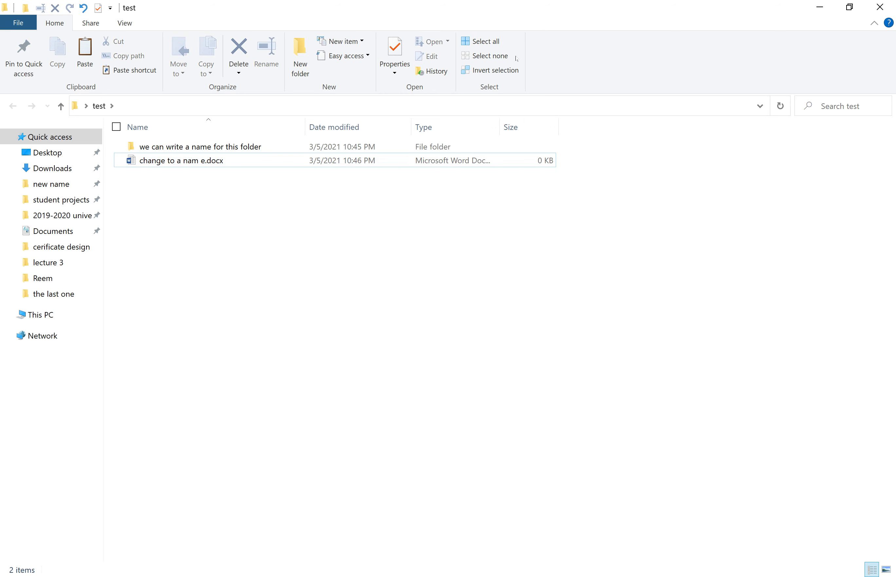
left_click(500, 44)
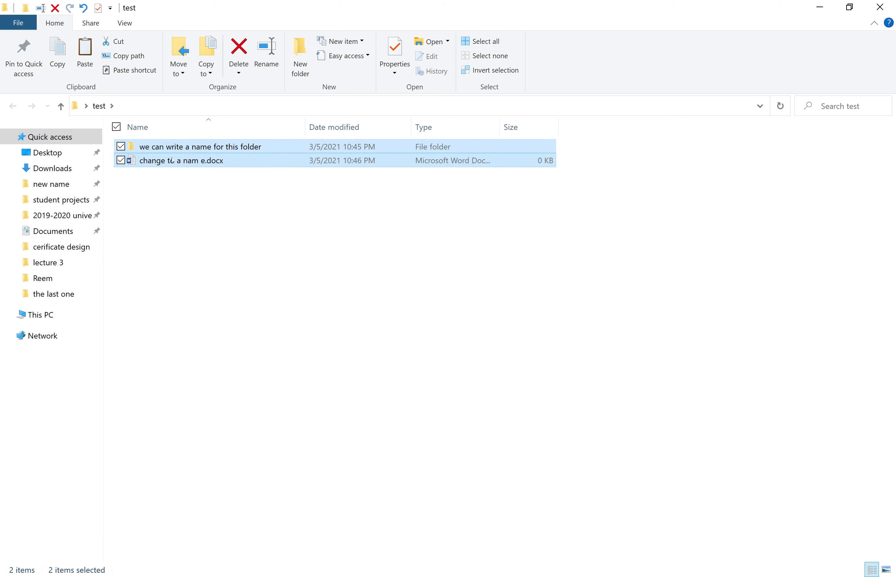
left_click(63, 64)
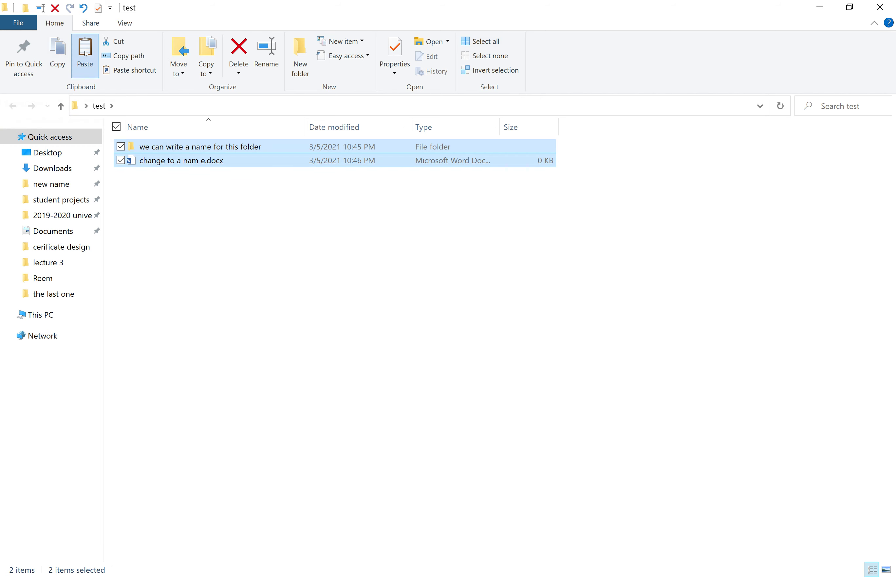
left_click(85, 53)
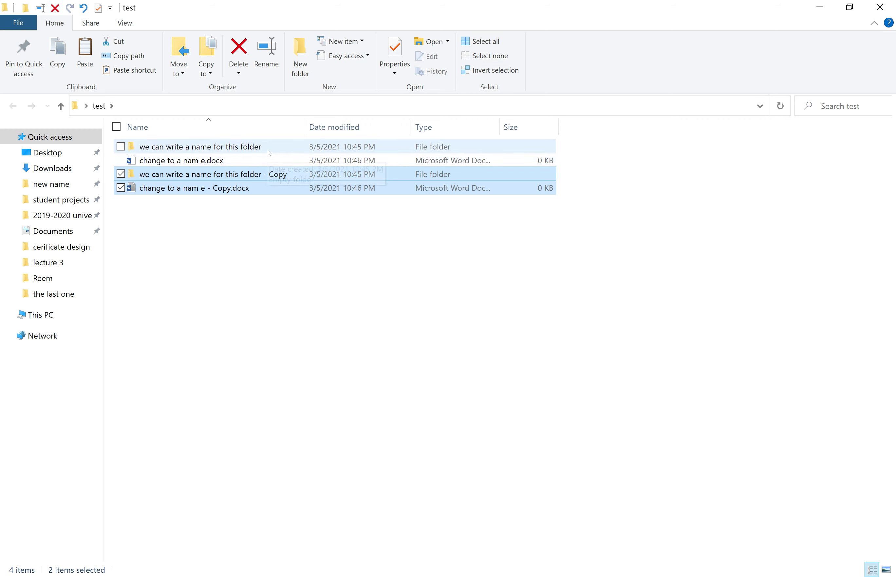
left_click(490, 70)
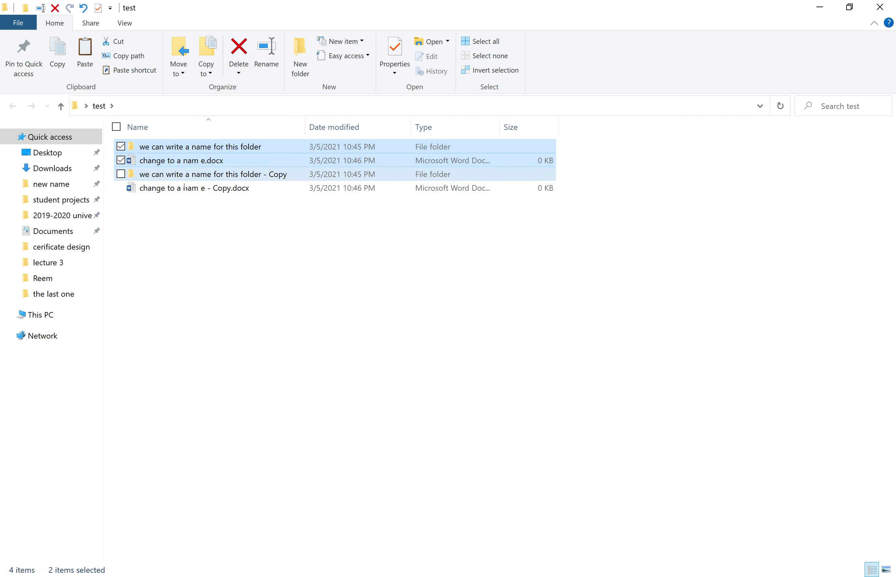
left_click(489, 70)
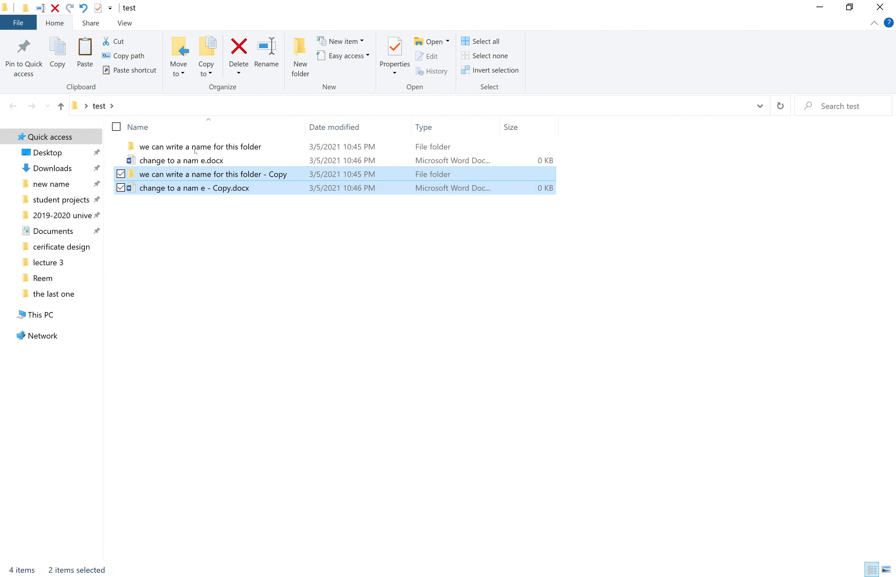
left_click(244, 50)
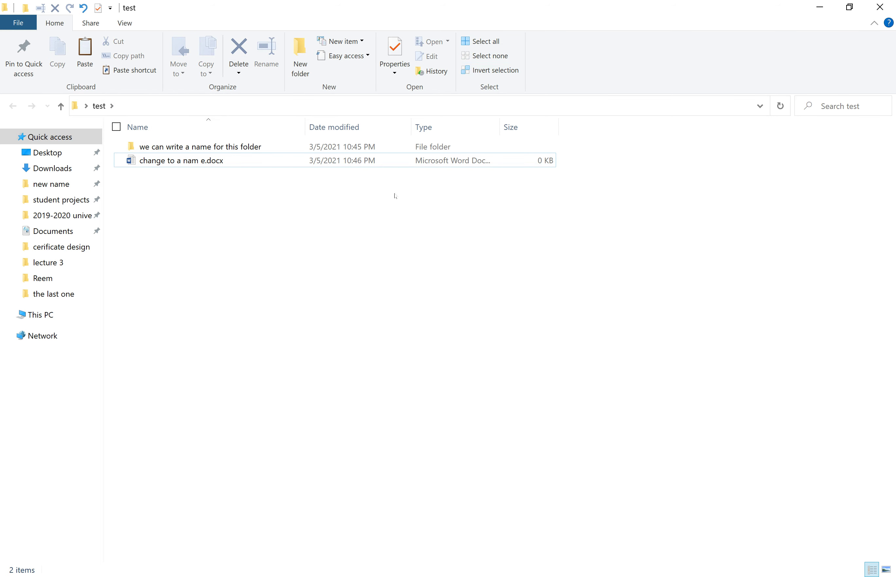
left_click(480, 41)
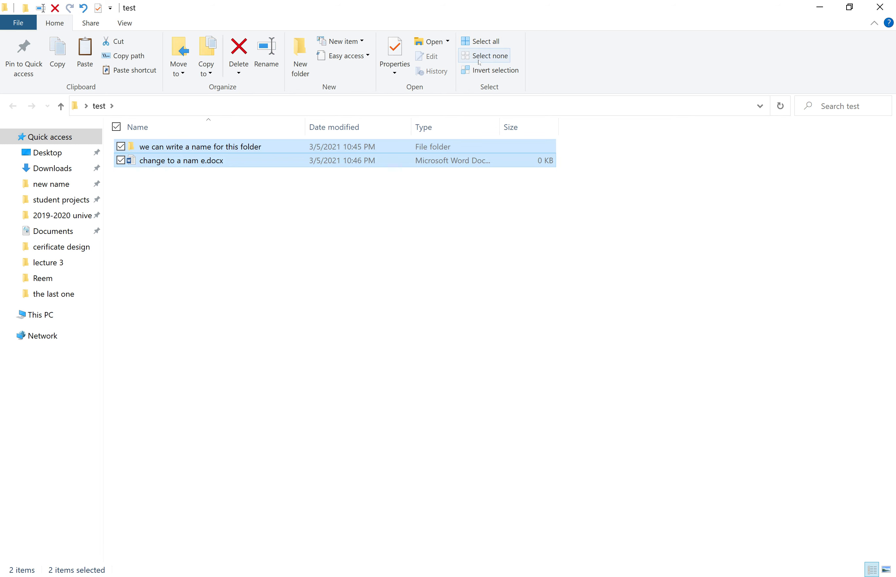
left_click(479, 60)
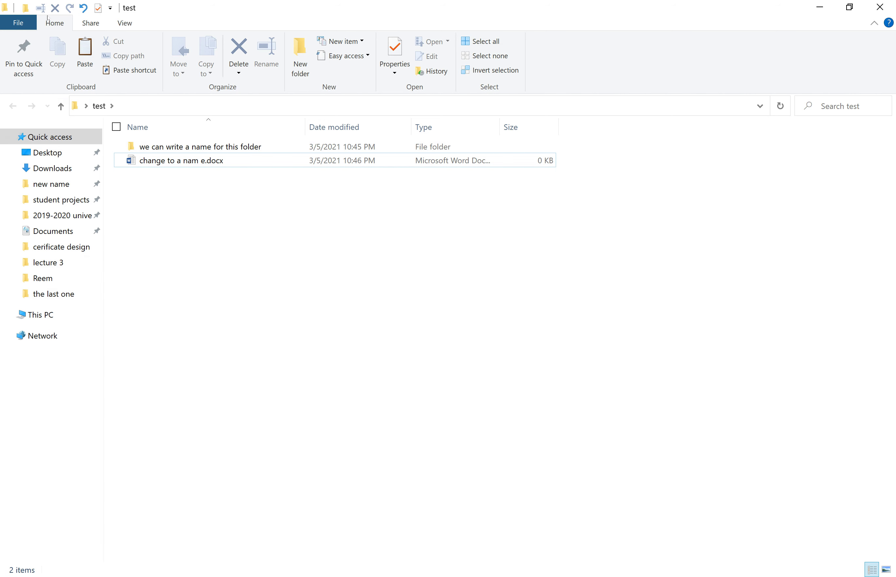
Select the Word document and start sharing it from the Share ribbon
left_click(94, 25)
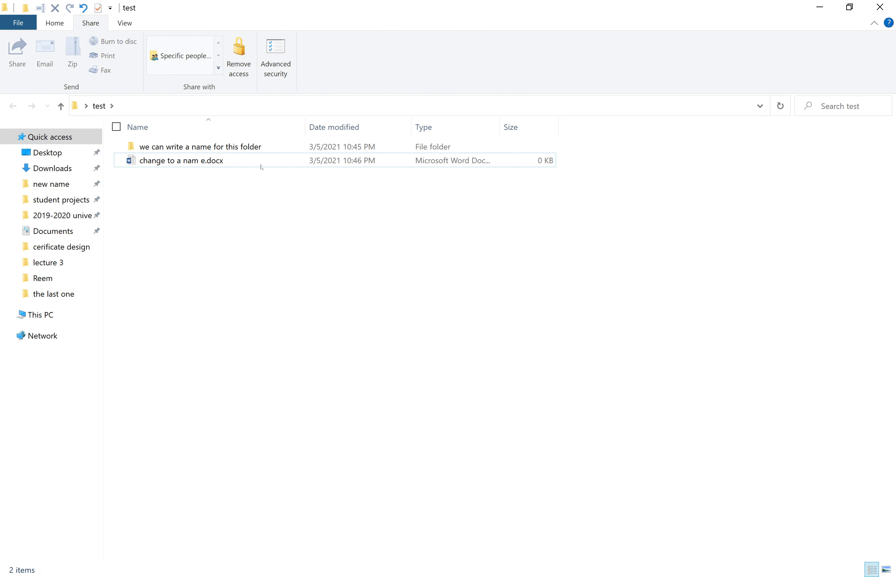
left_click(184, 146)
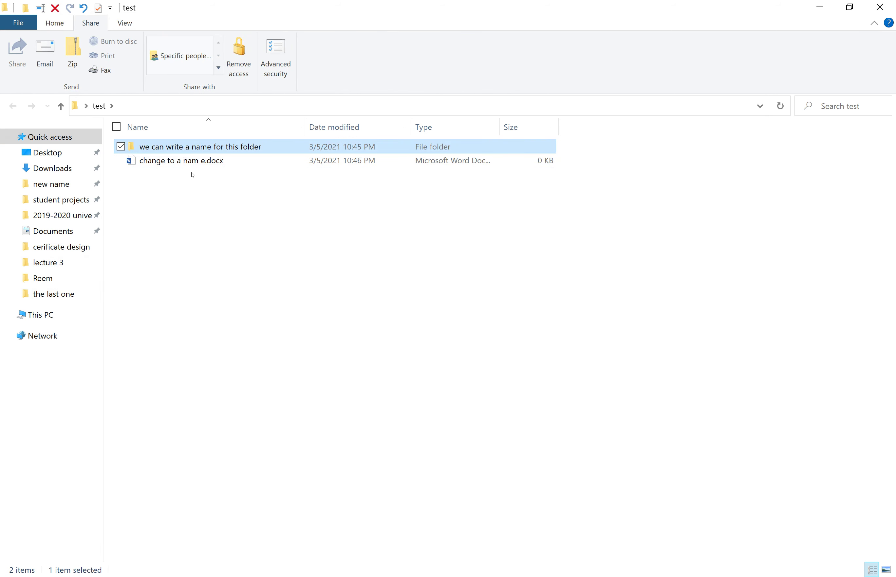
left_click(192, 166)
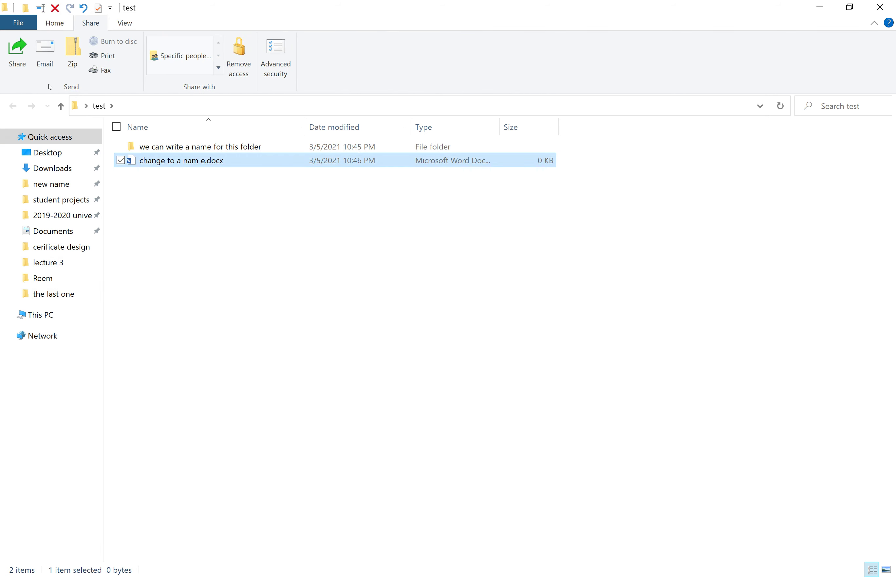
left_click(17, 53)
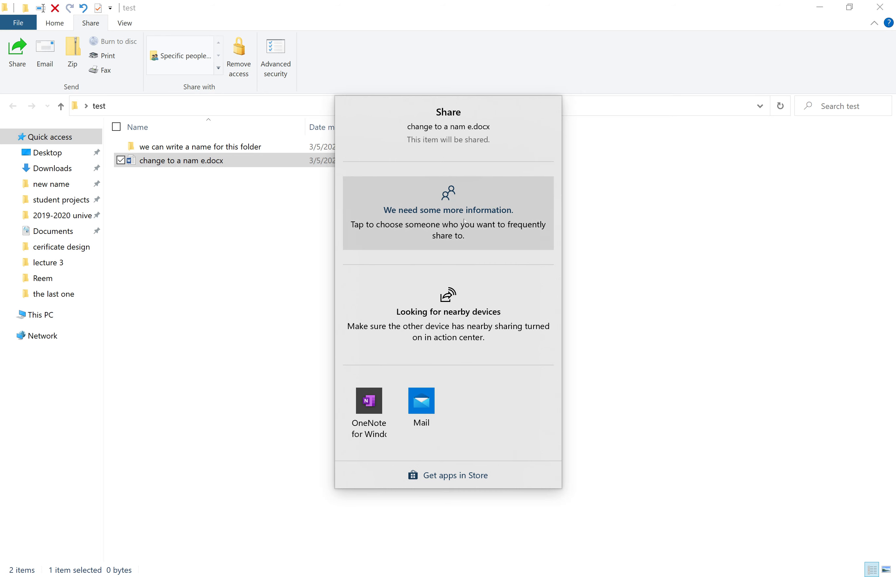
Browse the Share panel's contact list, then close the panel without sharing
left_click(460, 238)
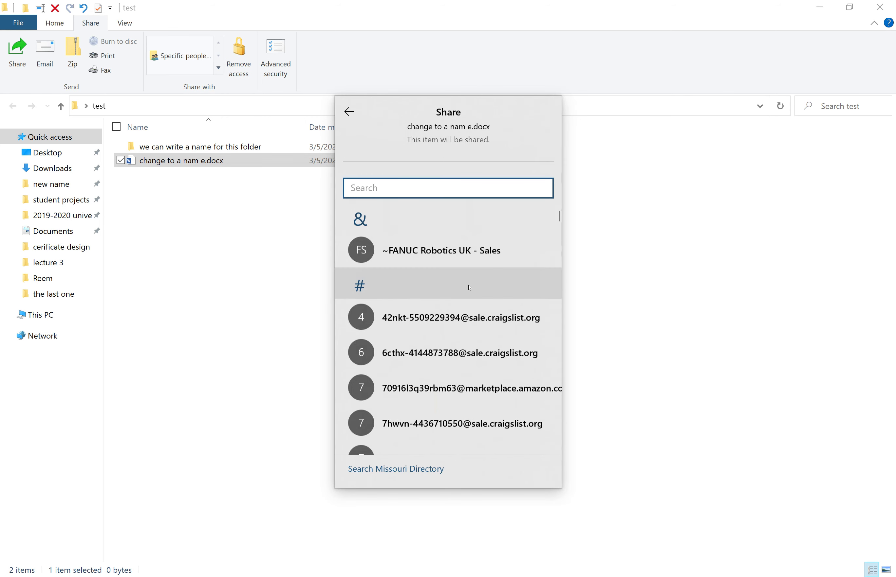
scroll(451, 381, "down", 5)
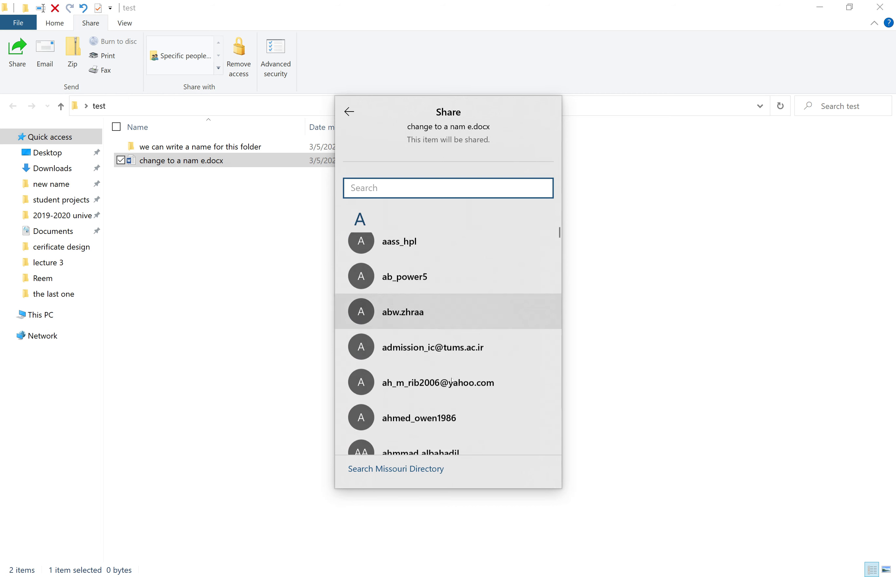
scroll(451, 382, "down", 10)
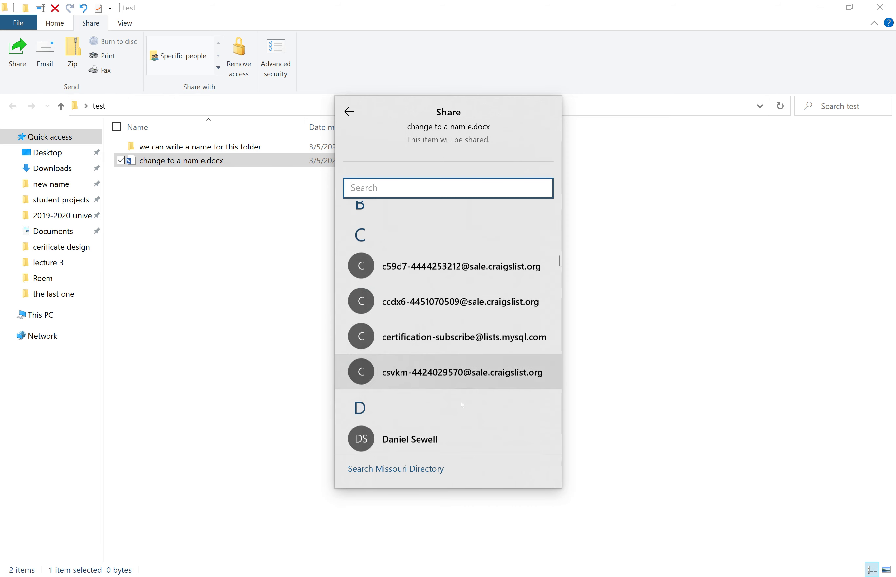
scroll(462, 404, "down", 10)
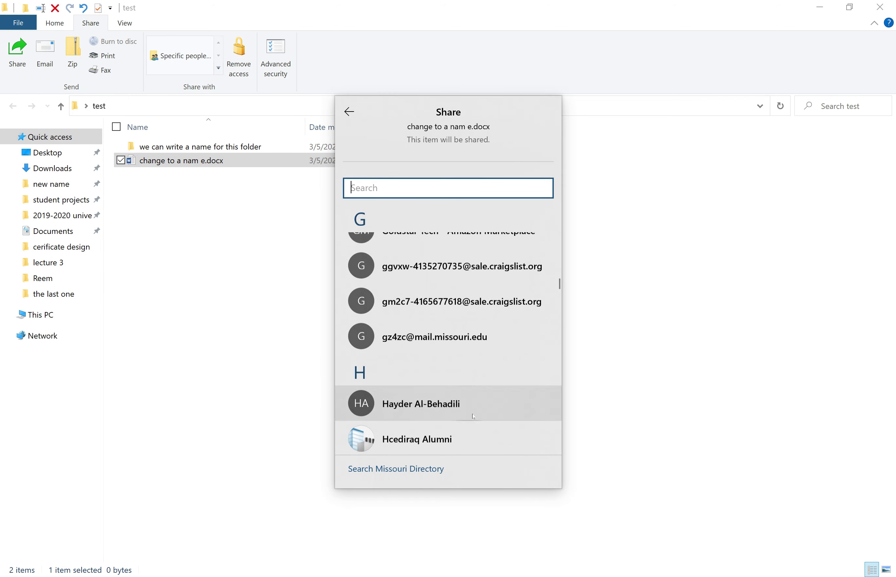
scroll(470, 414, "down", 3)
scroll(466, 411, "up", 4)
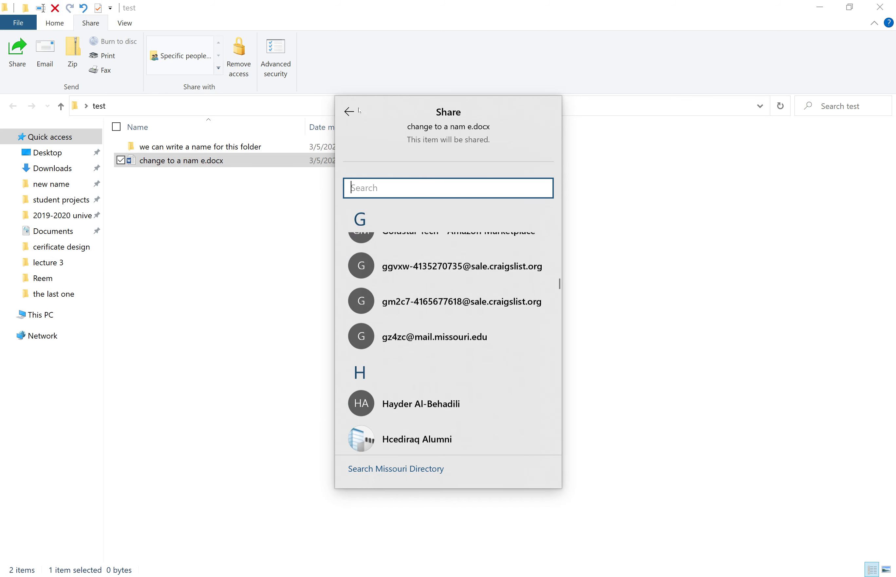
left_click(349, 111)
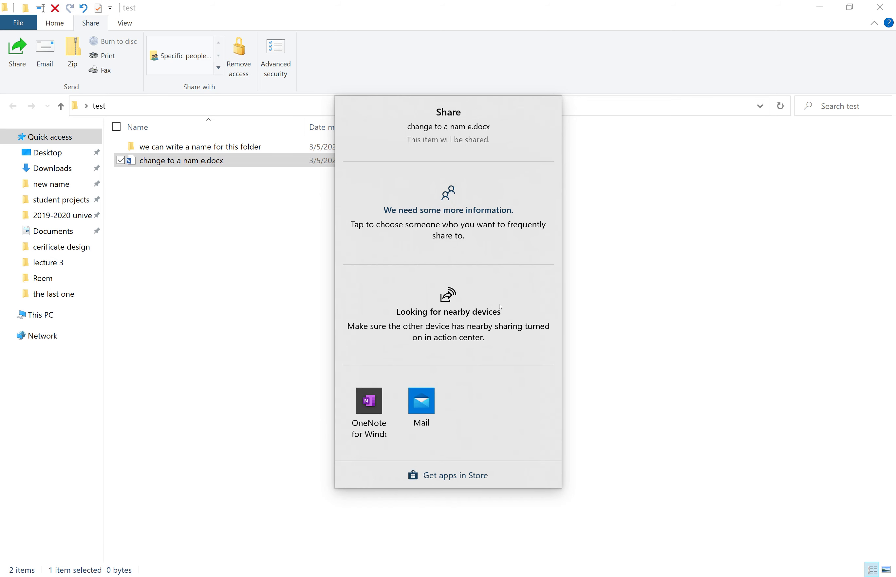
left_click(673, 393)
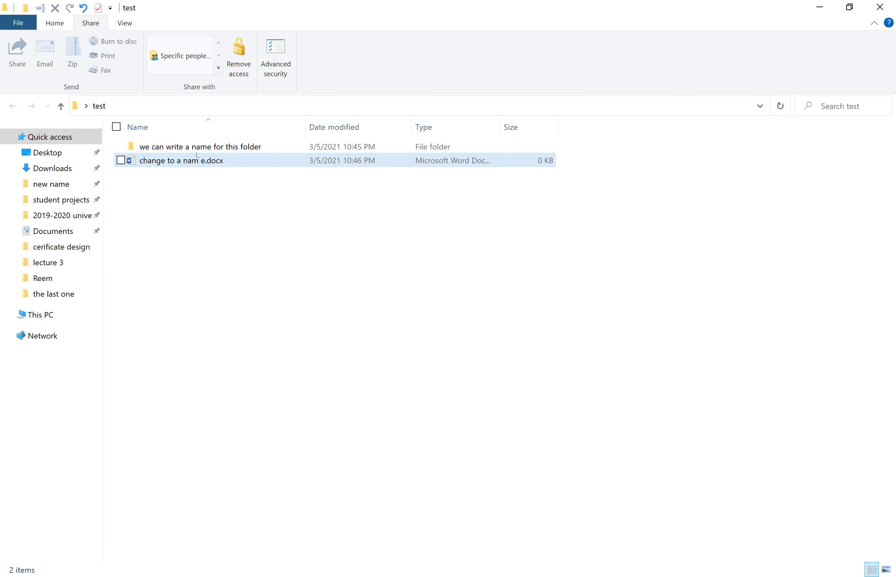
Reselect change to a nam e.docx and start emailing it from the Share ribbon
key("Up")
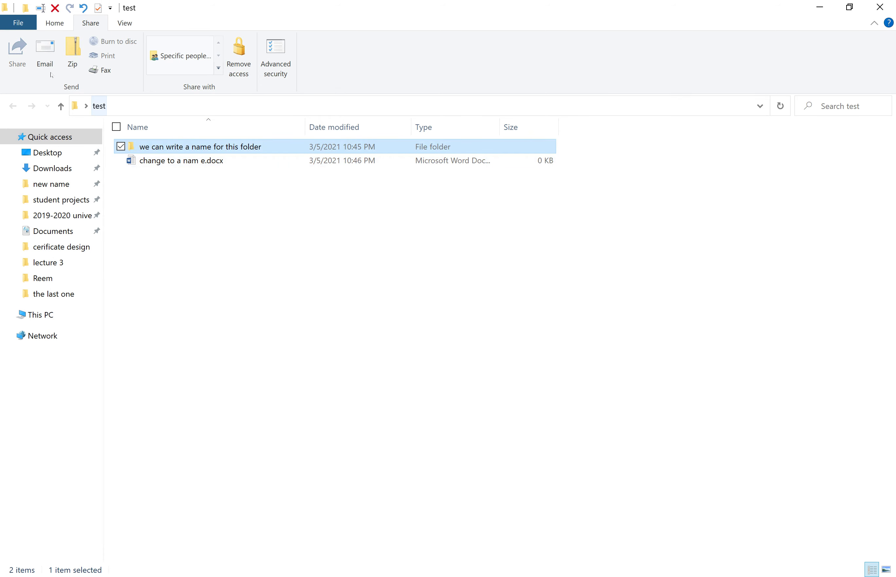
key("Down")
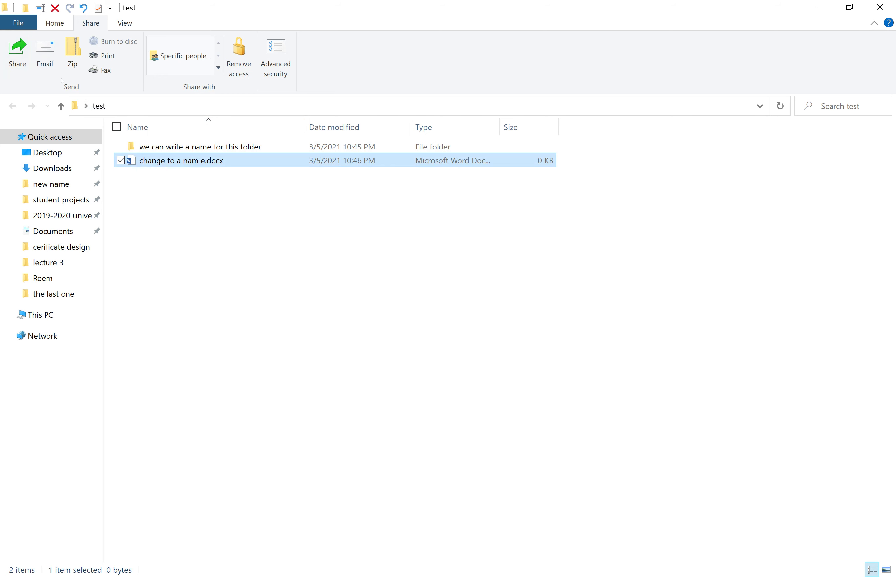
left_click(56, 59)
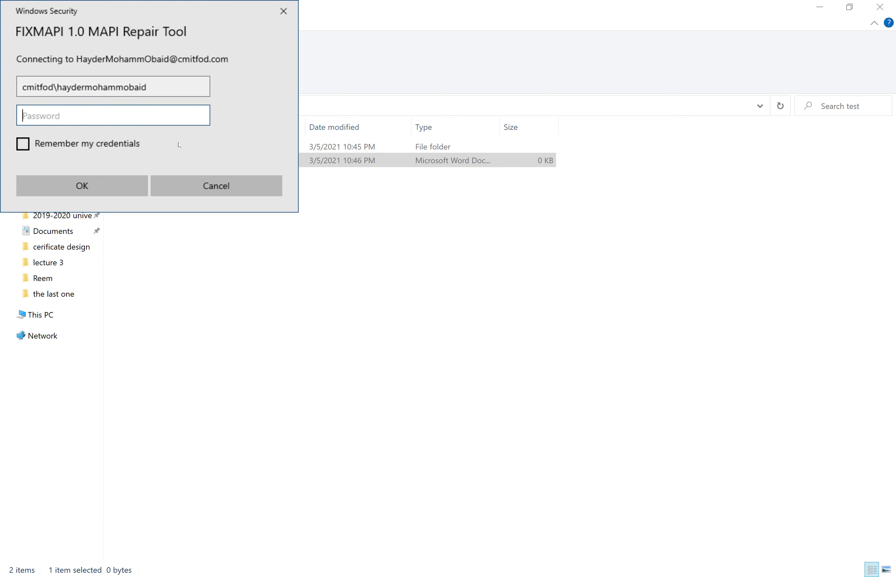
left_click(237, 194)
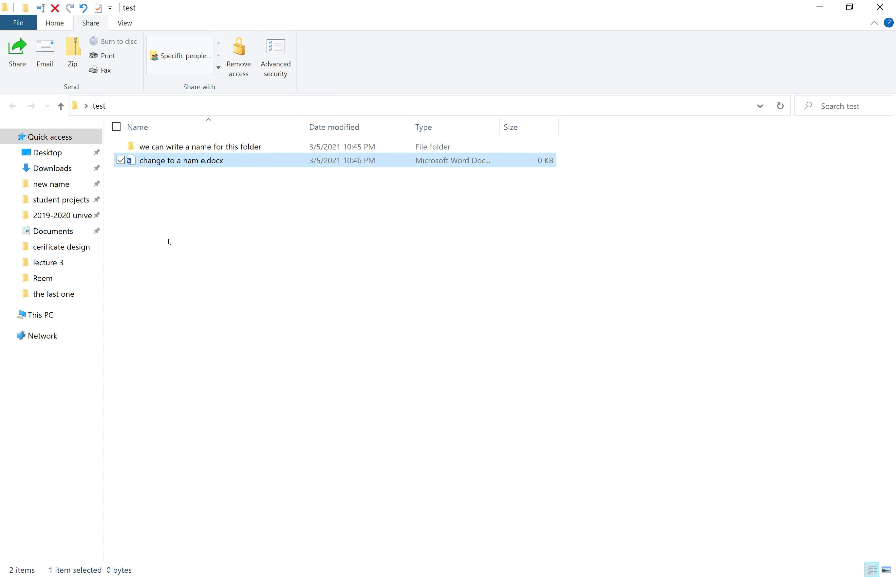
left_click(120, 160)
left_click(120, 146)
left_click(135, 164)
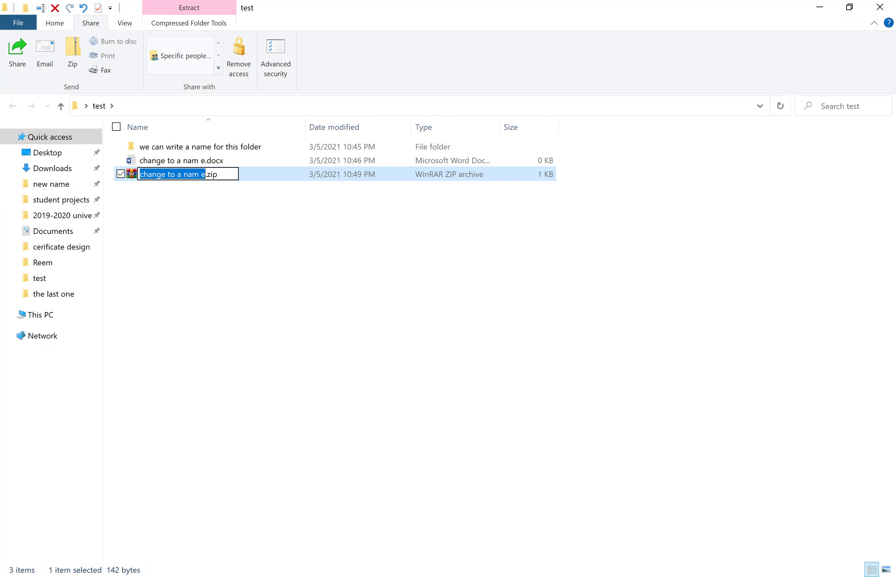
Name the new archive compress.zip and reselect it in the test folder
type("m")
key("BackSpace")
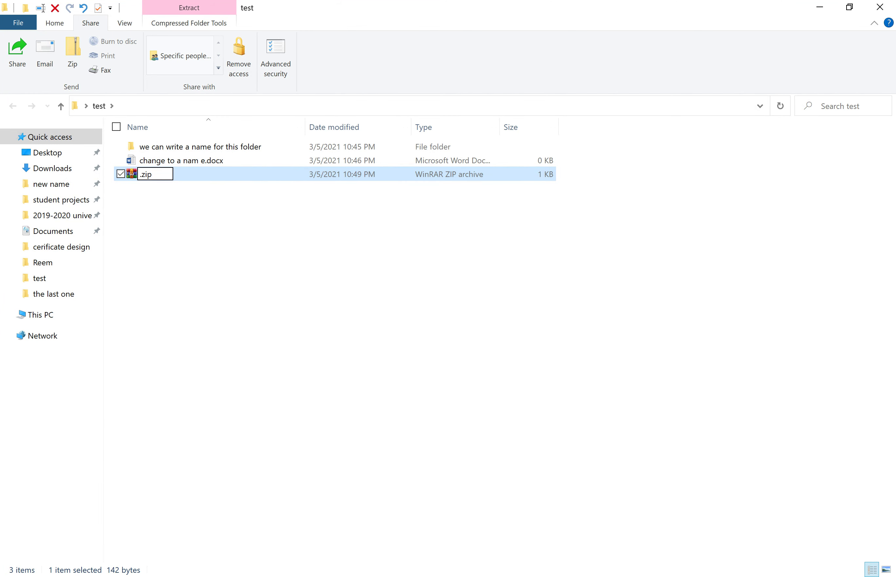
type("compress")
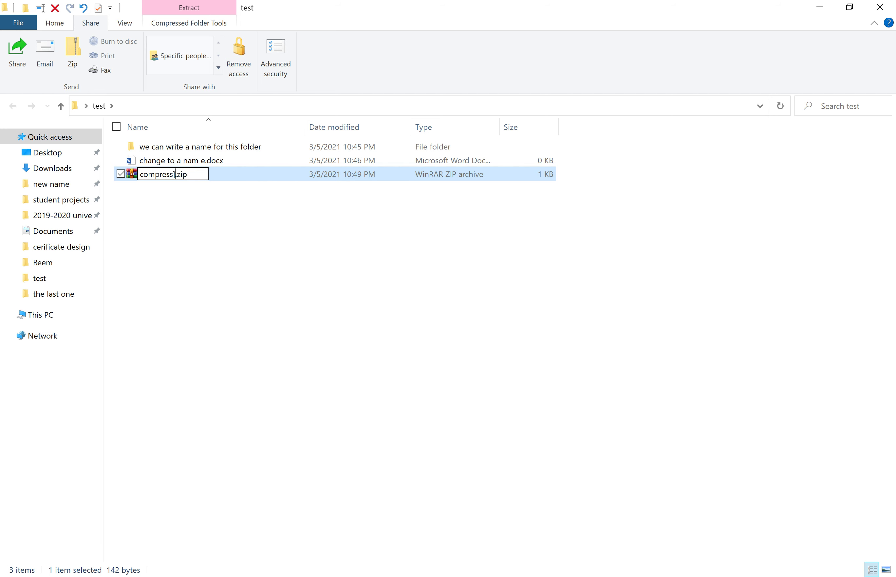
key("BackSpace")
key("Return")
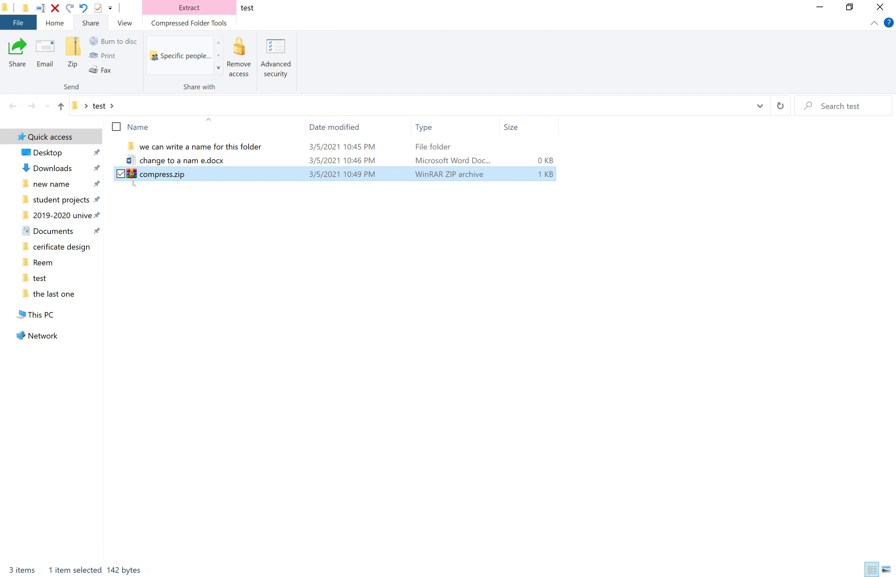
left_click(218, 225)
left_click(156, 176)
left_click(310, 255)
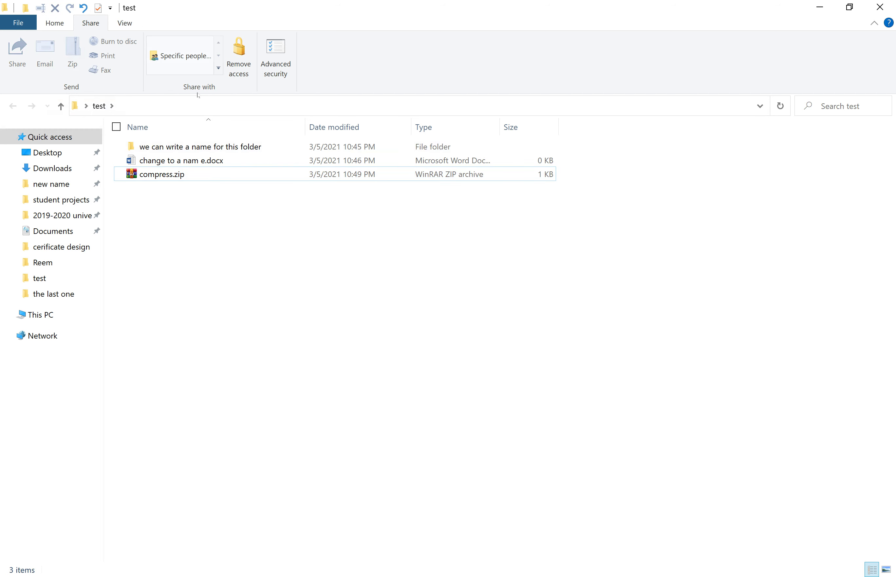
left_click(216, 152)
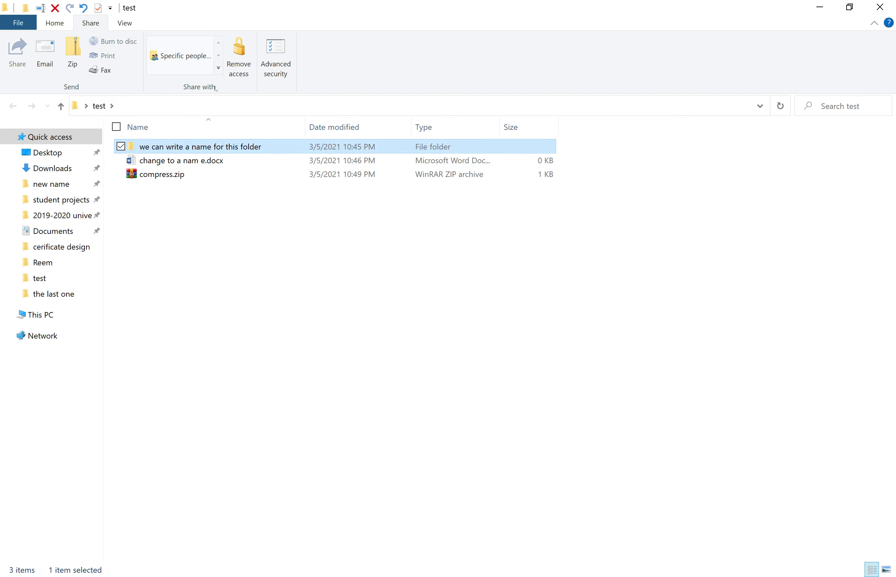
left_click(212, 57)
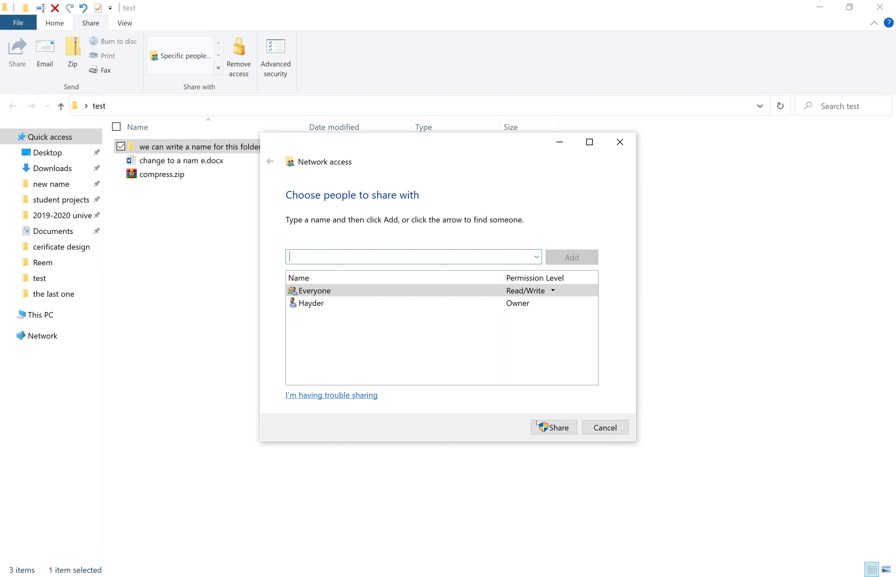
left_click(332, 304)
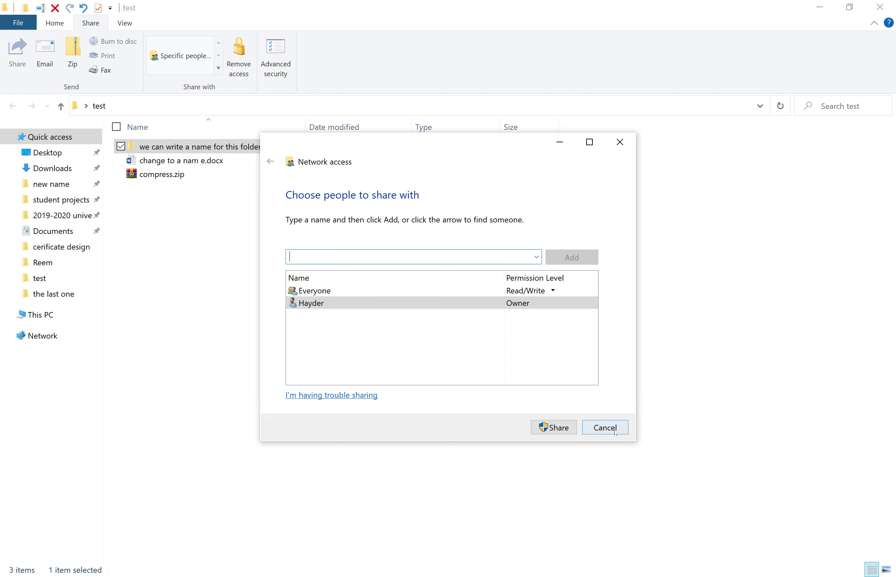
left_click(595, 422)
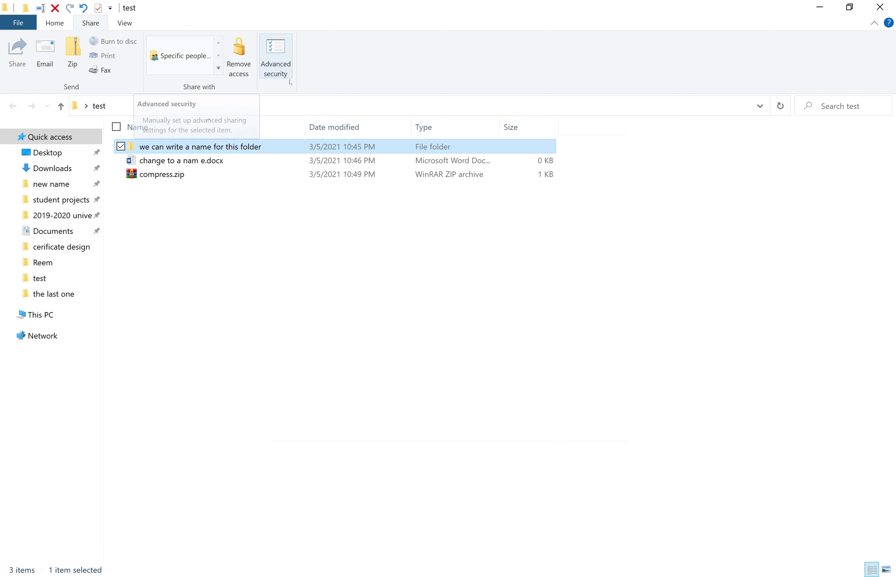
left_click(281, 58)
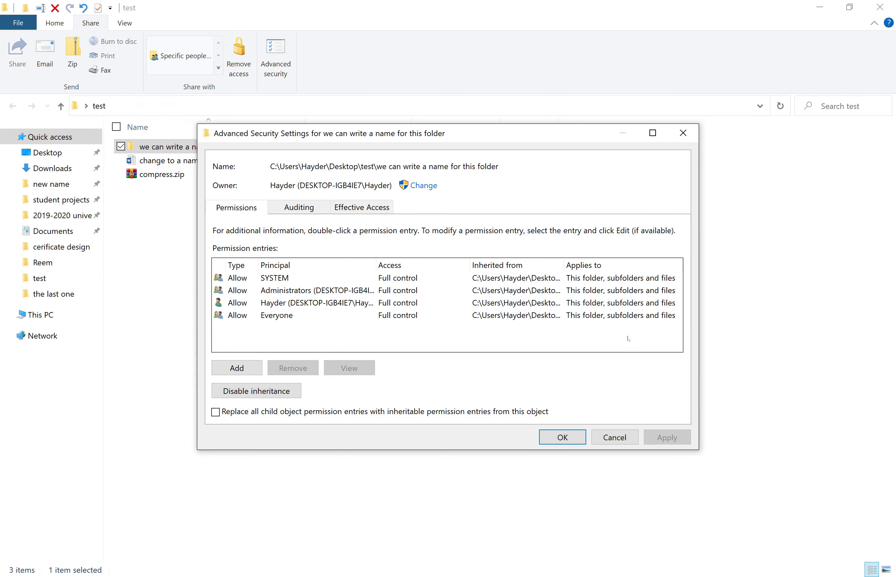
left_click(682, 133)
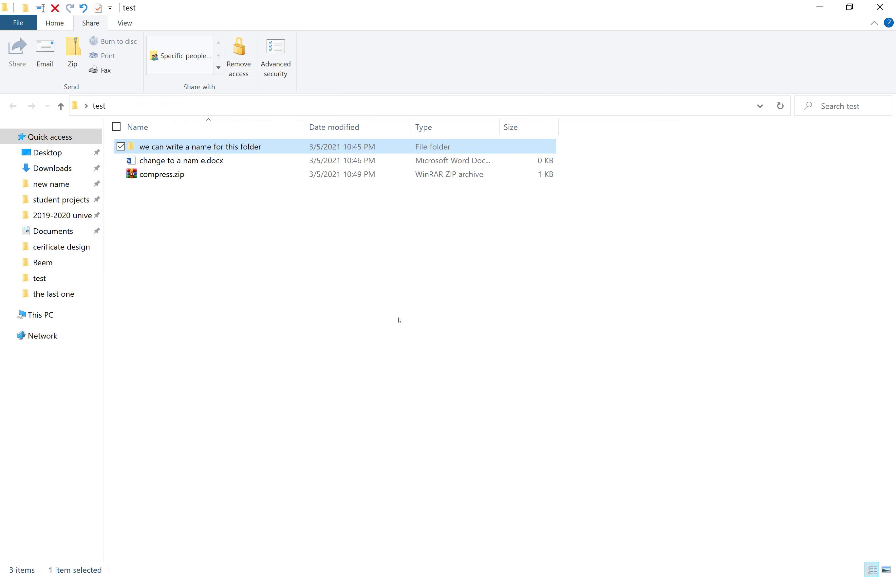
right_click(360, 282)
key("Escape")
Mark change to a nam e.docx as Hidden in its Properties and apply
right_click(166, 161)
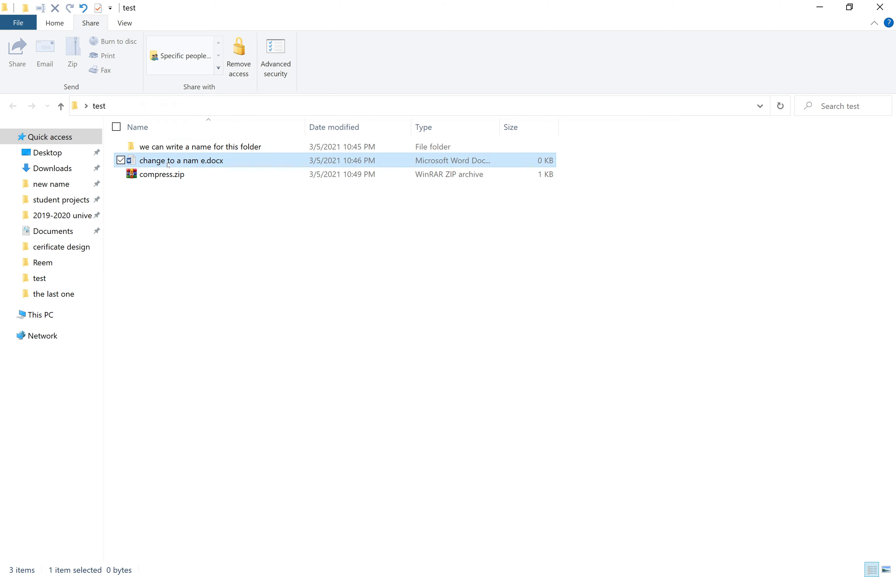
key("Escape")
left_click(151, 164)
left_click(164, 174)
right_click(168, 169)
left_click(171, 163)
key("shift+F10")
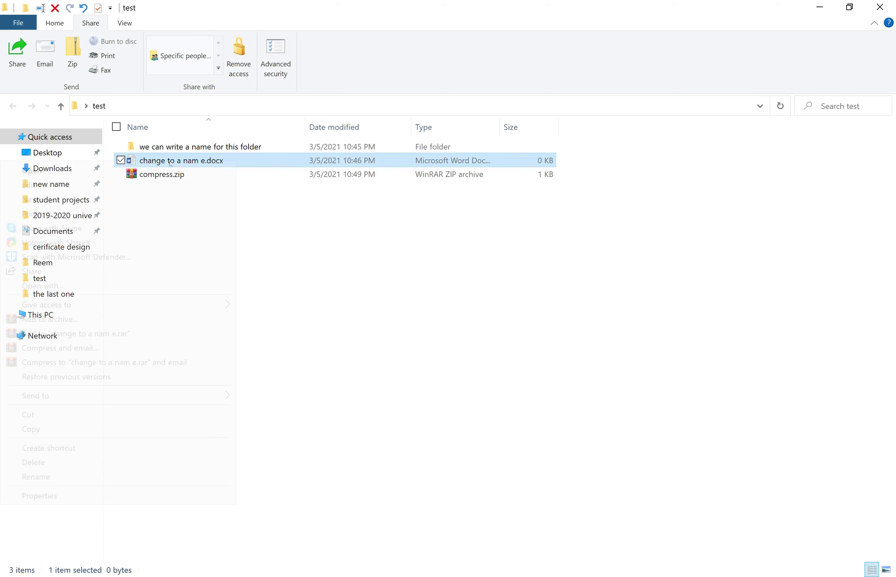
left_click(40, 496)
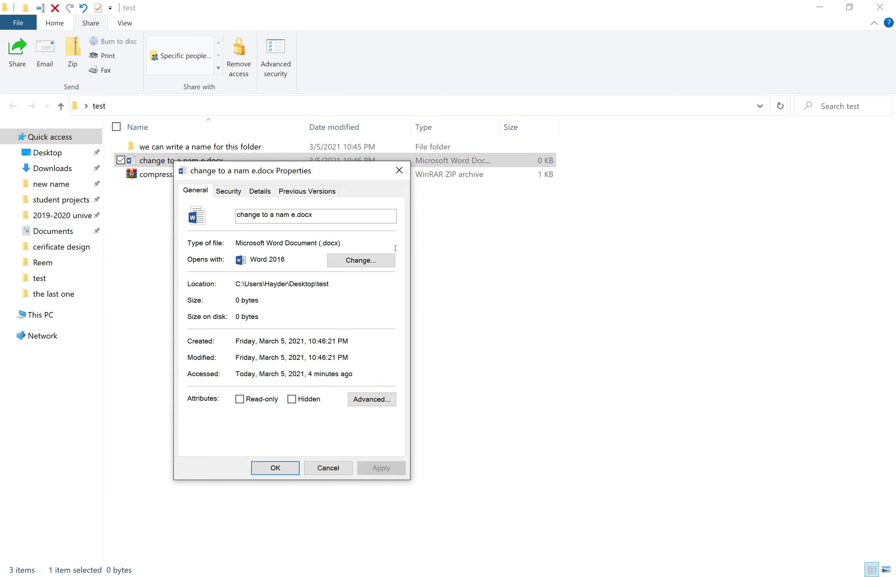
left_click(291, 400)
left_click(381, 468)
left_click(275, 469)
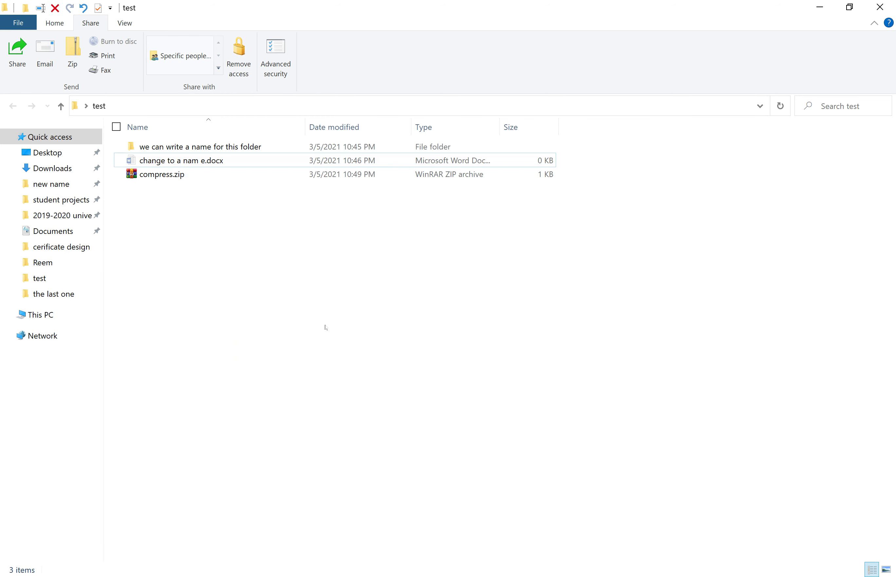
Review the test folder's Advanced Security Settings, then close them
left_click(217, 166)
right_click(217, 165)
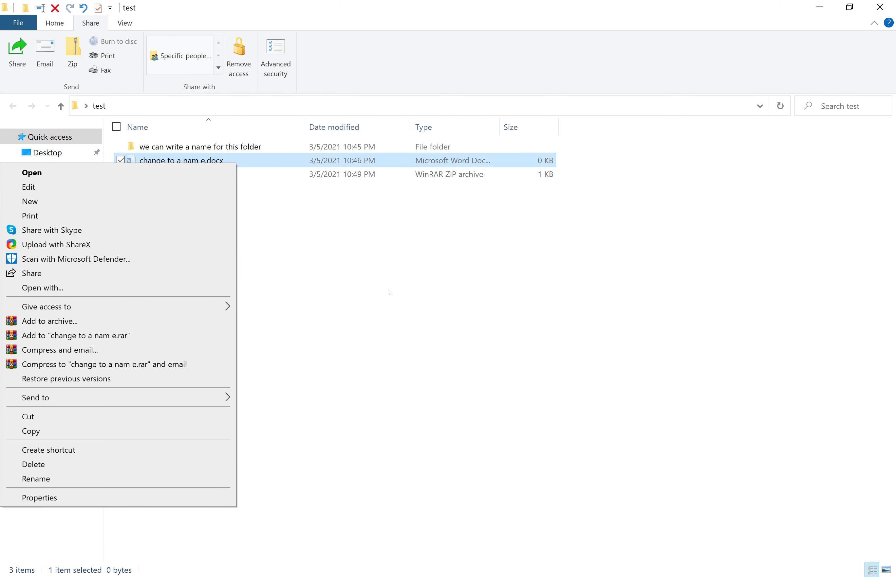
left_click(386, 294)
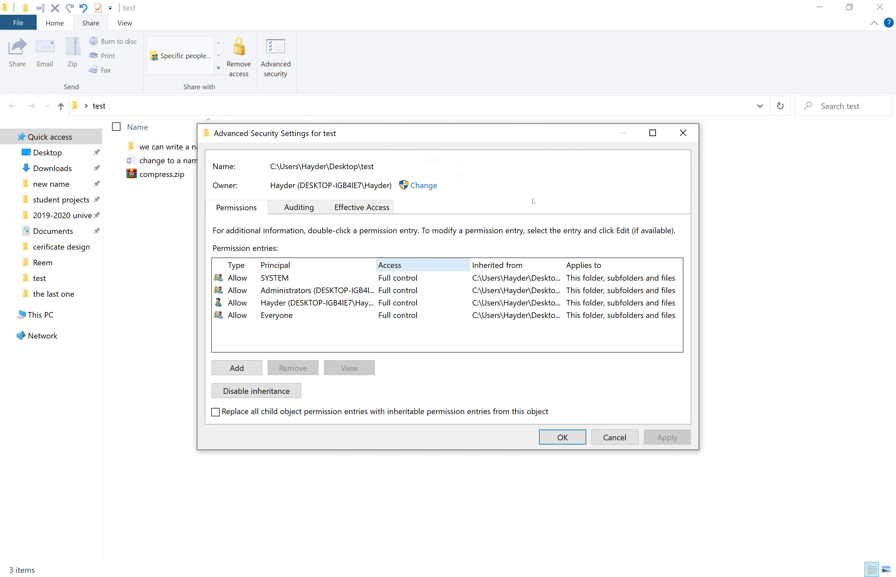
left_click(682, 131)
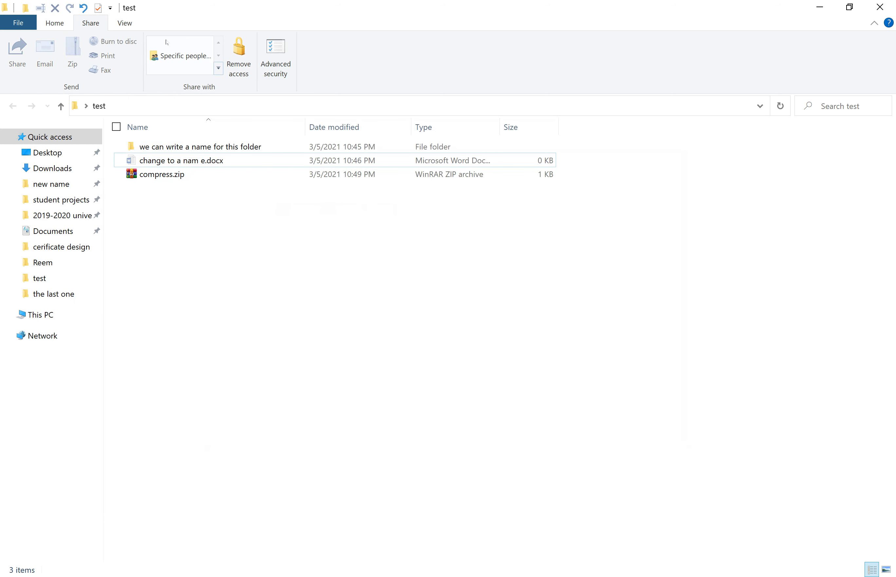
Launch Control Panel from the Start menu search
key("super")
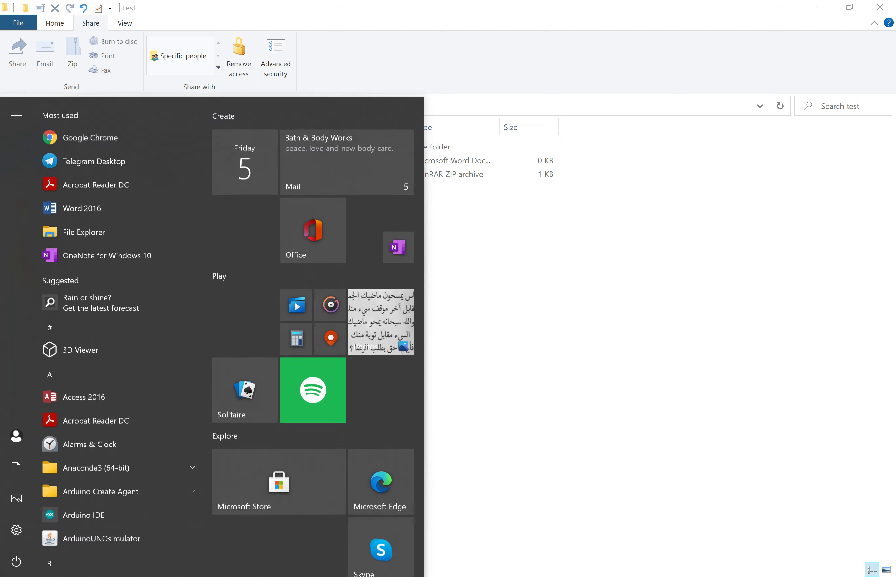
key("Escape")
key("super")
type("cont")
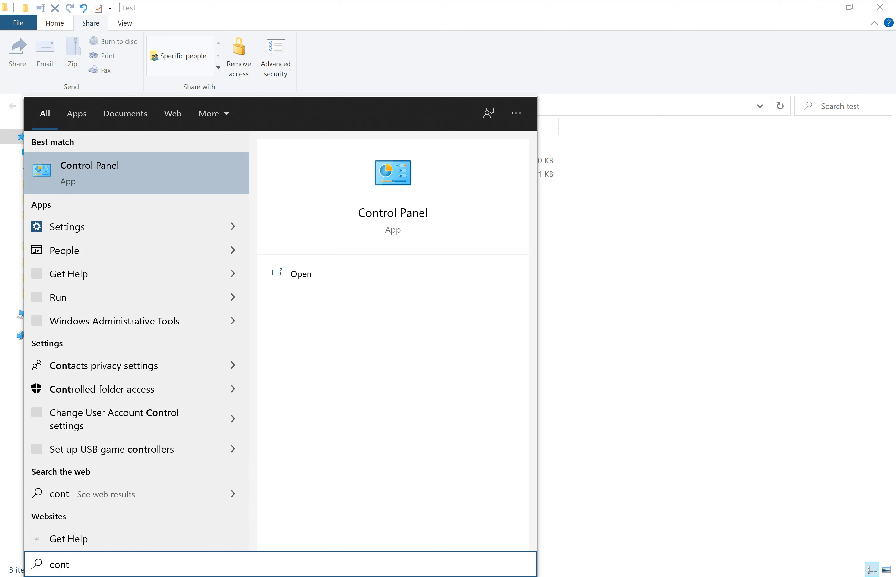
key("Escape")
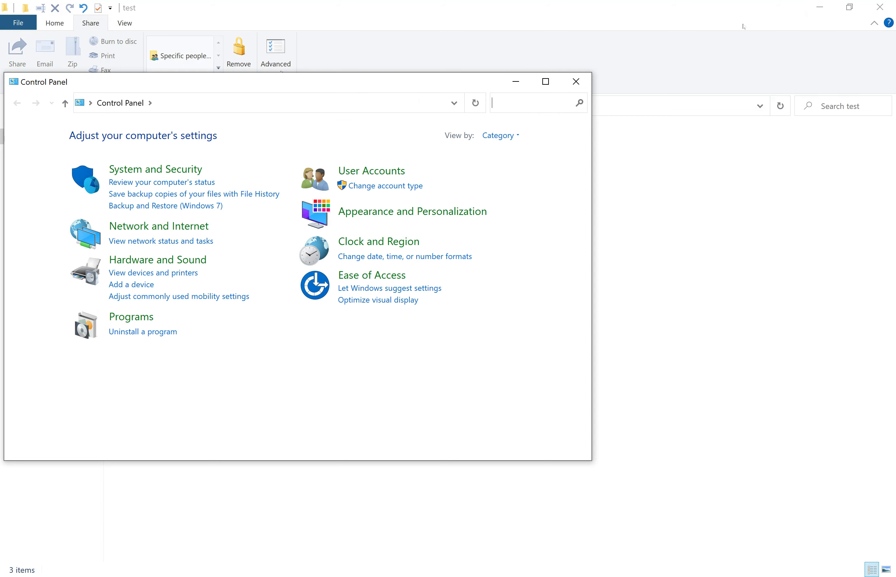
key("super+d")
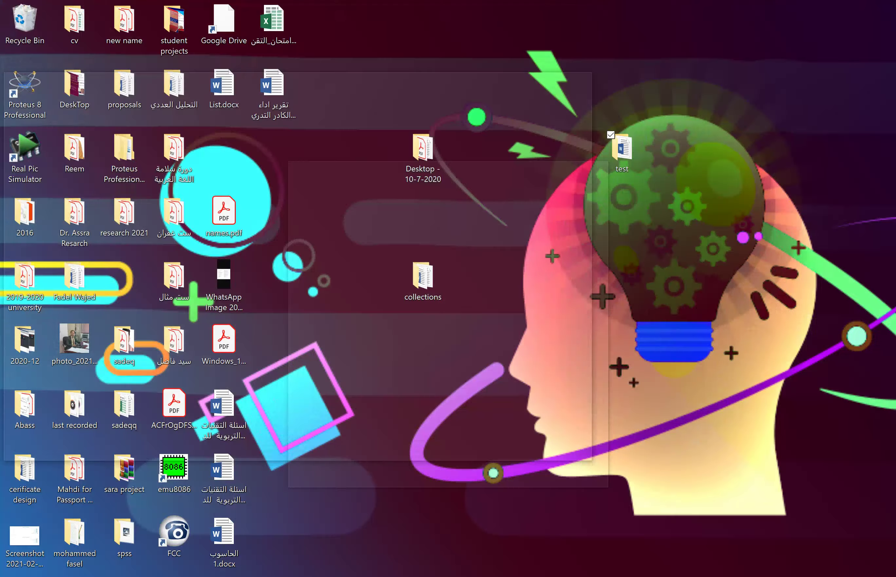
key("super+d")
key("super+d")
key("super+d")
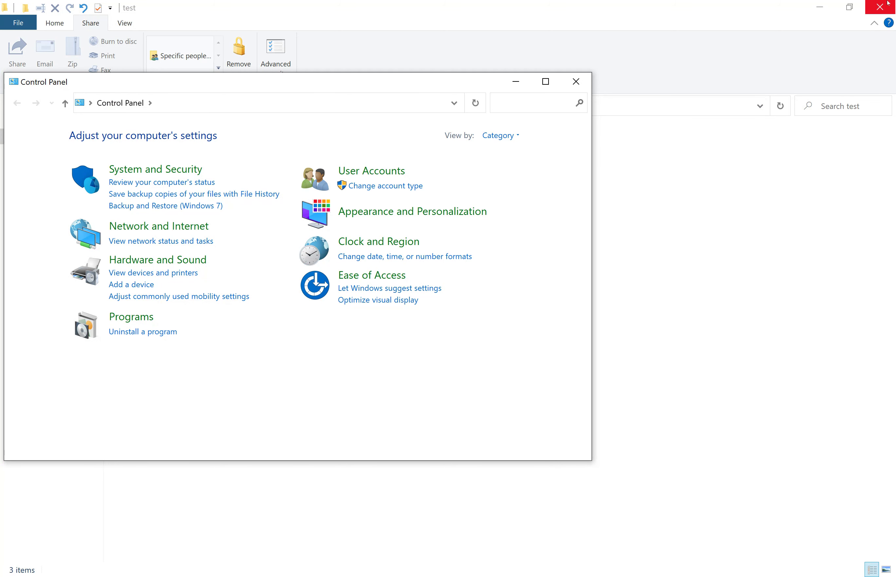
Set File Explorer Options to not show hidden files, folders or drives, then close Control Panel
type("file ex")
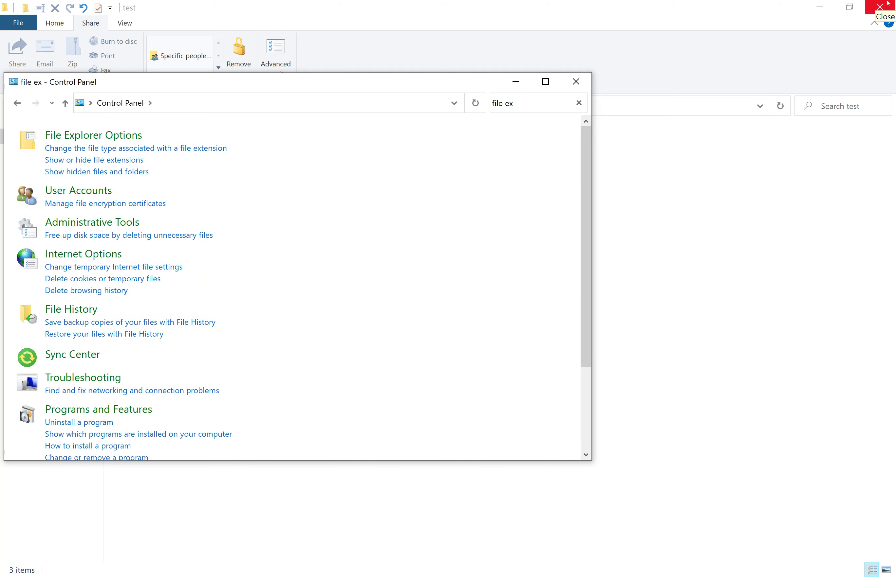
left_click(108, 136)
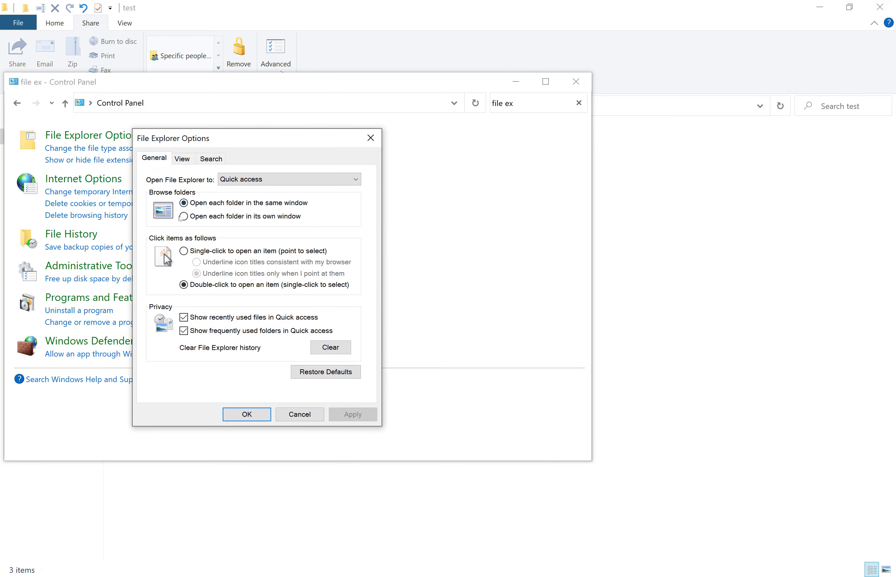
left_click(183, 160)
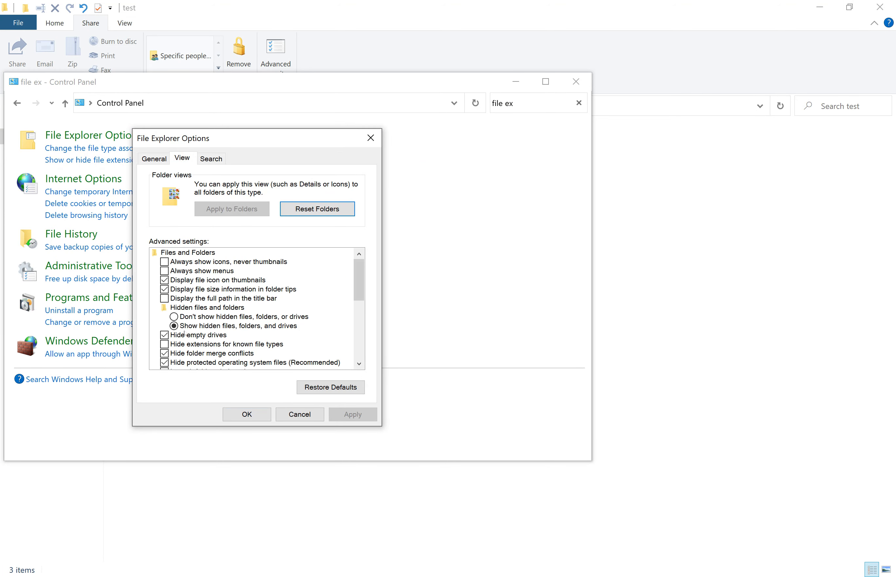
left_click(191, 317)
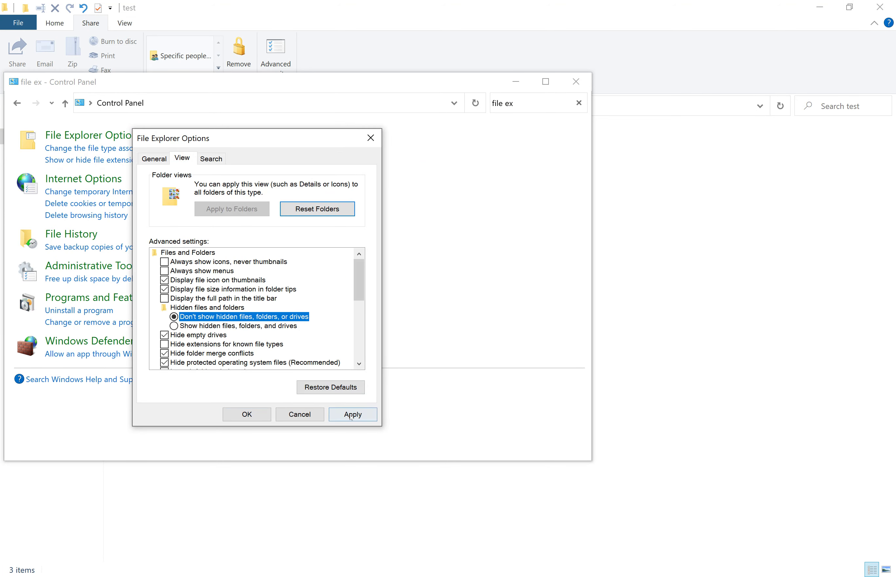
left_click(352, 414)
left_click(247, 414)
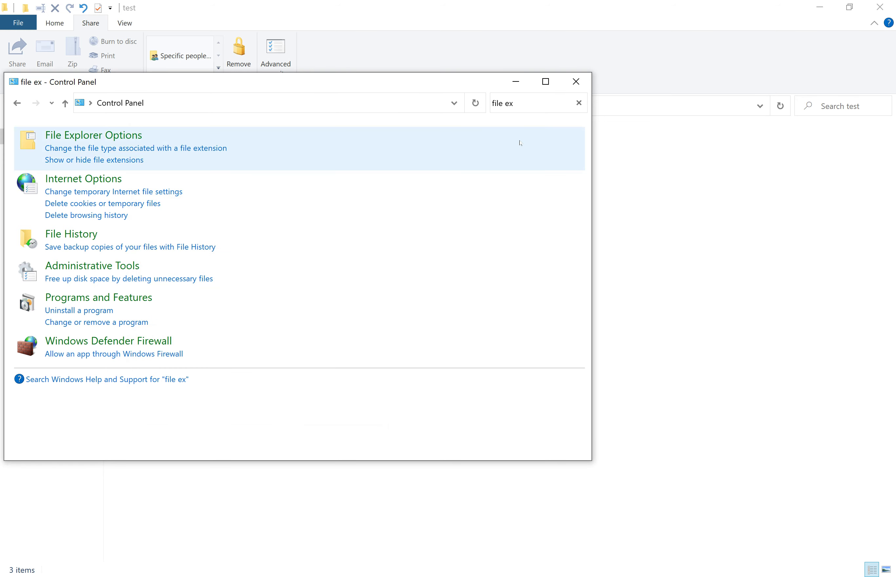
left_click(576, 81)
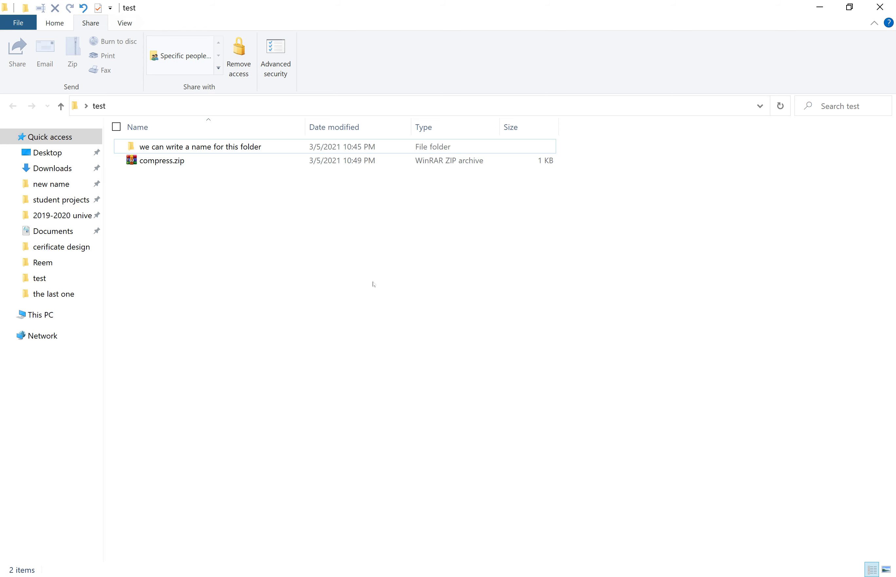
Open Control Panel and search it for 'file'
key("super")
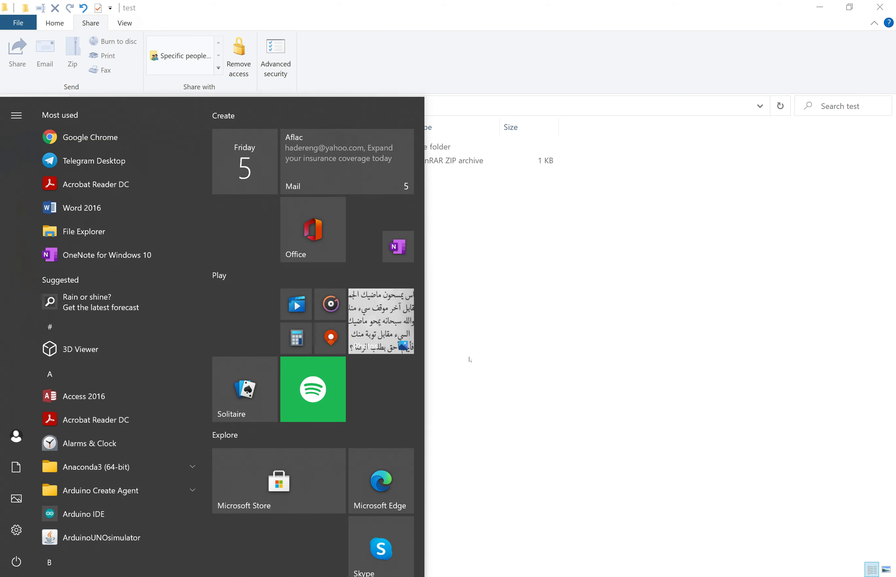
type("contr")
key("Return")
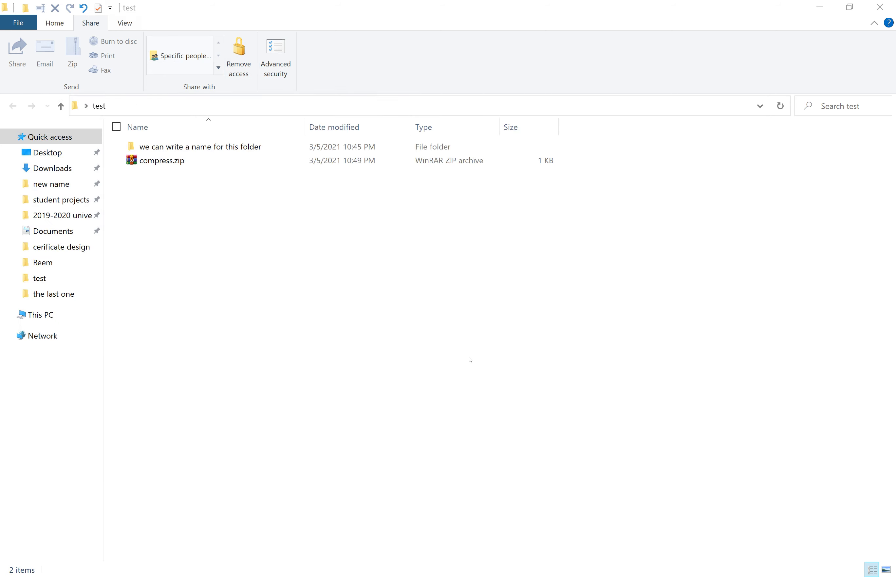
key("ctrl+f")
type("f")
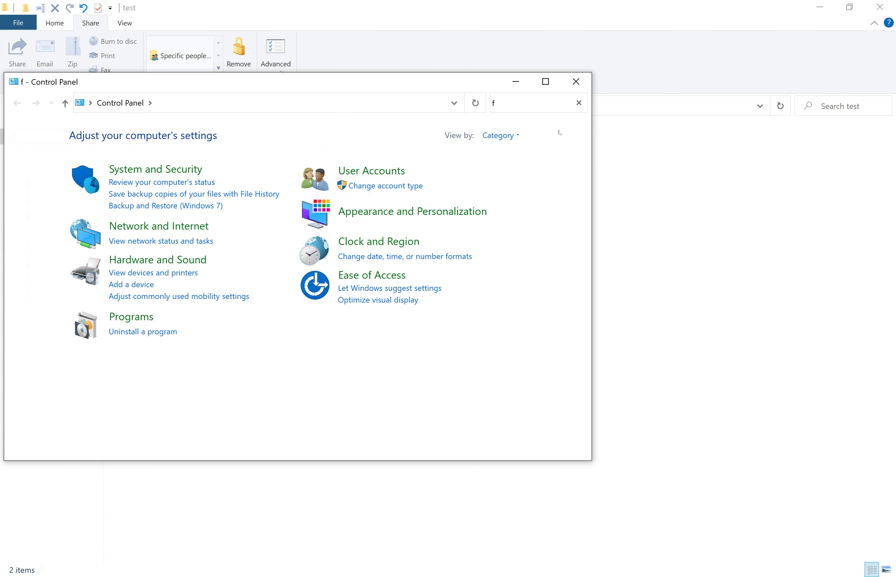
type("ile")
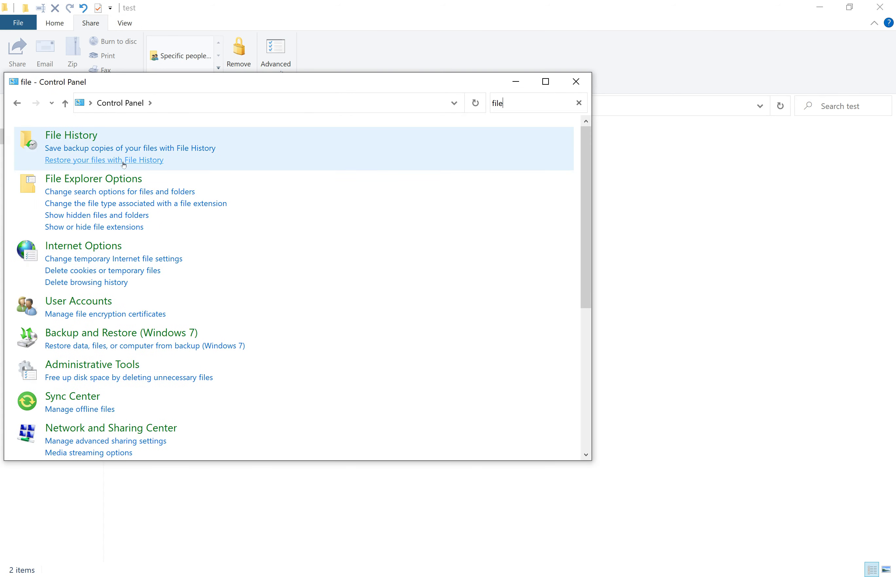
Set File Explorer Options to show hidden files, folders and drives, then close Control Panel
left_click(112, 179)
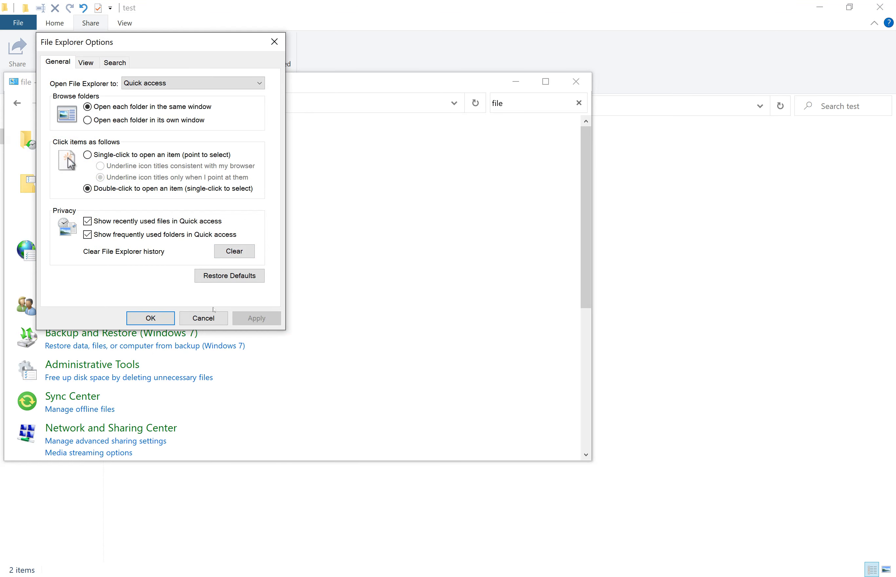
left_click(86, 63)
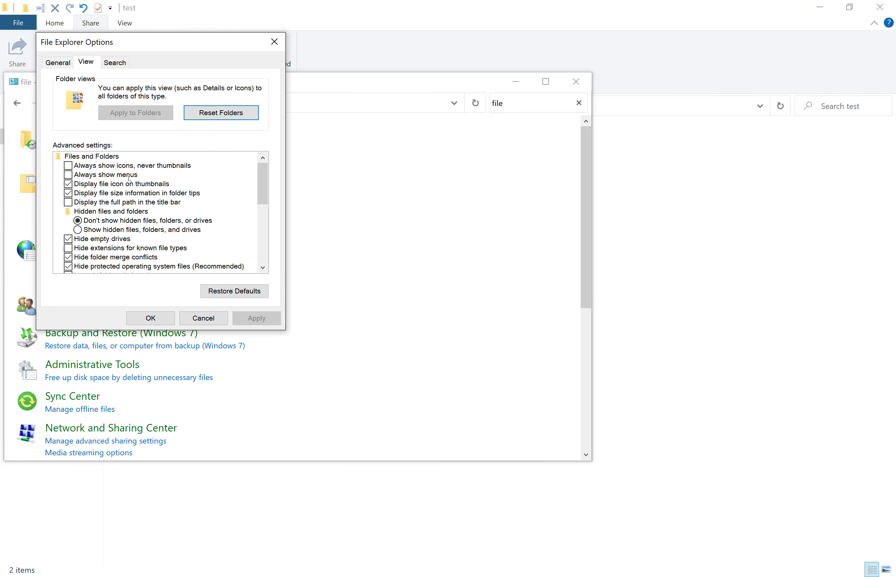
left_click(81, 231)
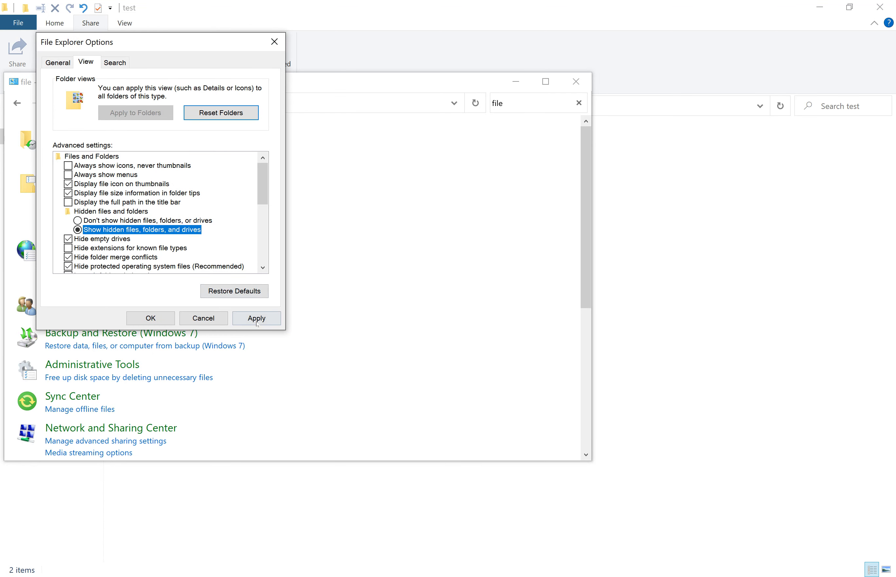
left_click(257, 319)
left_click(151, 320)
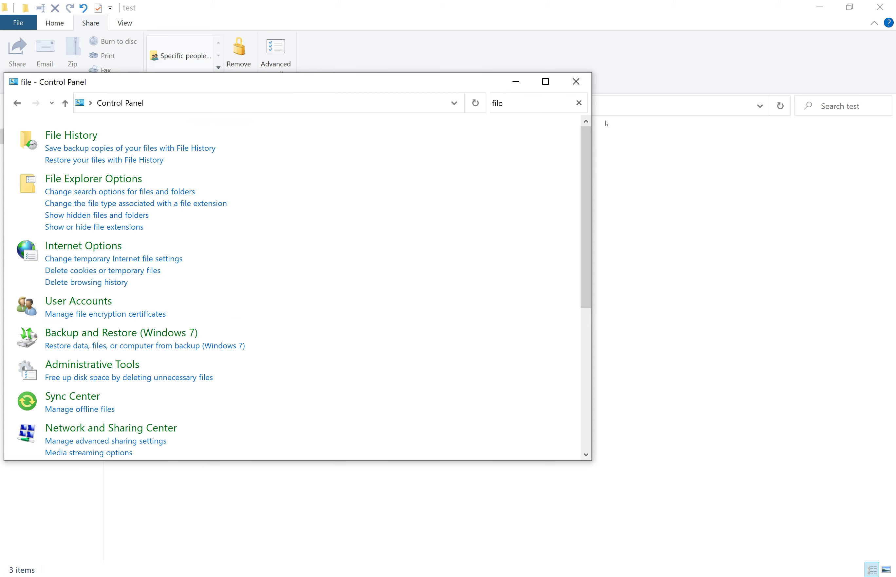
left_click(576, 82)
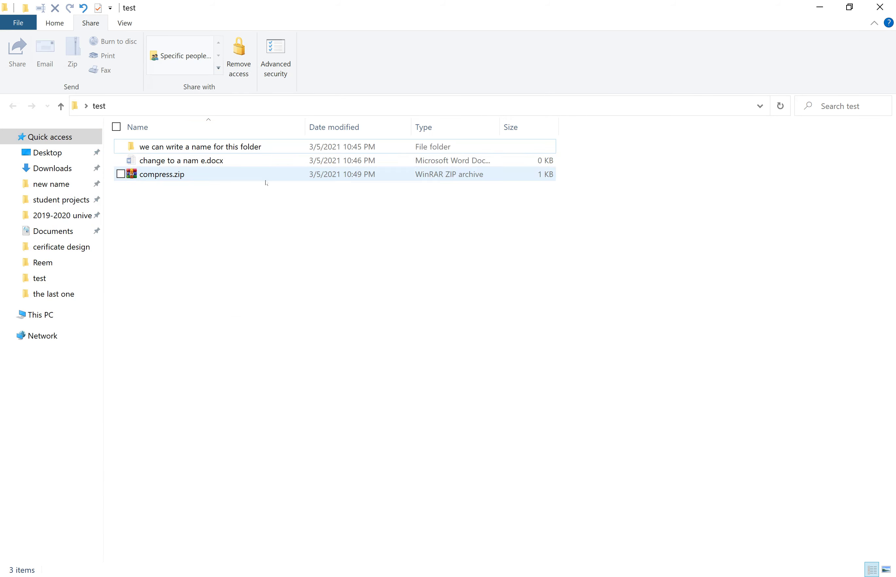
Untick Hidden in change to a nam e.docx's Properties and apply the change
left_click(176, 166)
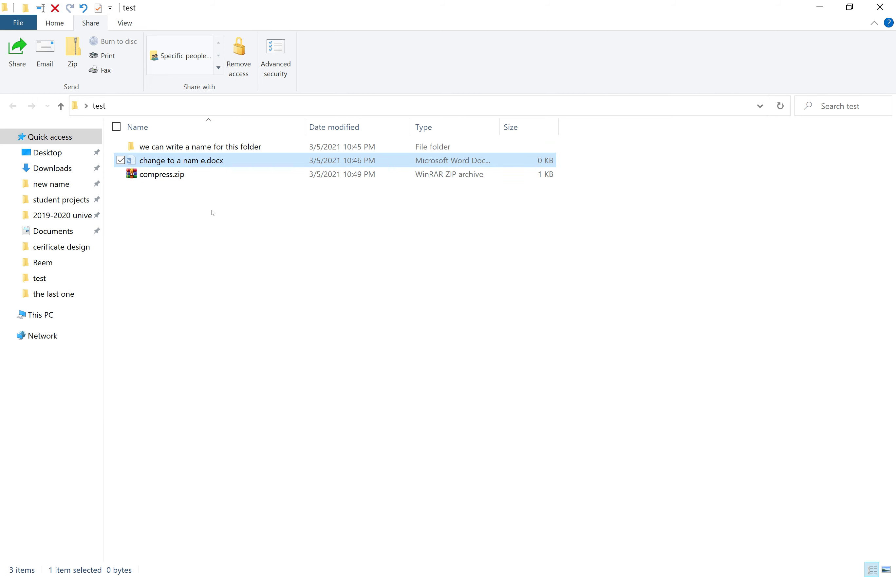
right_click(208, 166)
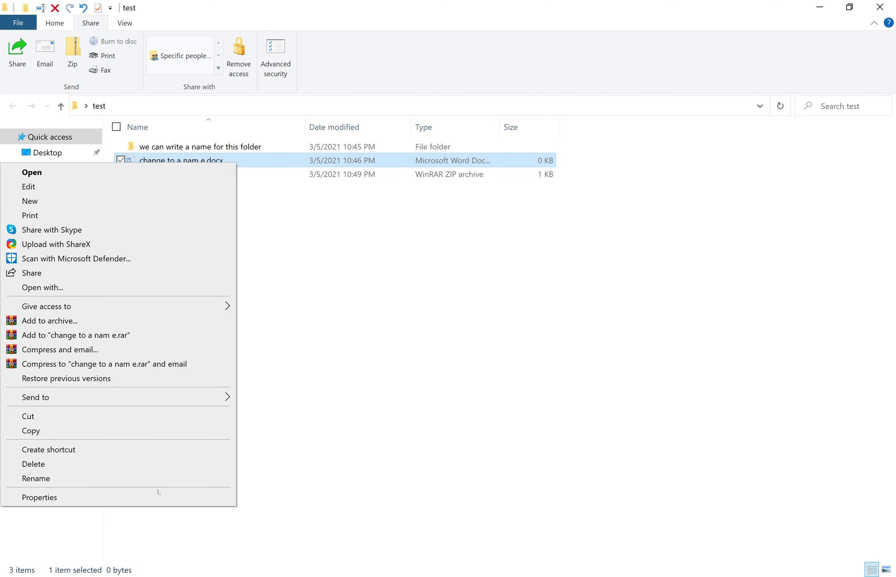
left_click(161, 504)
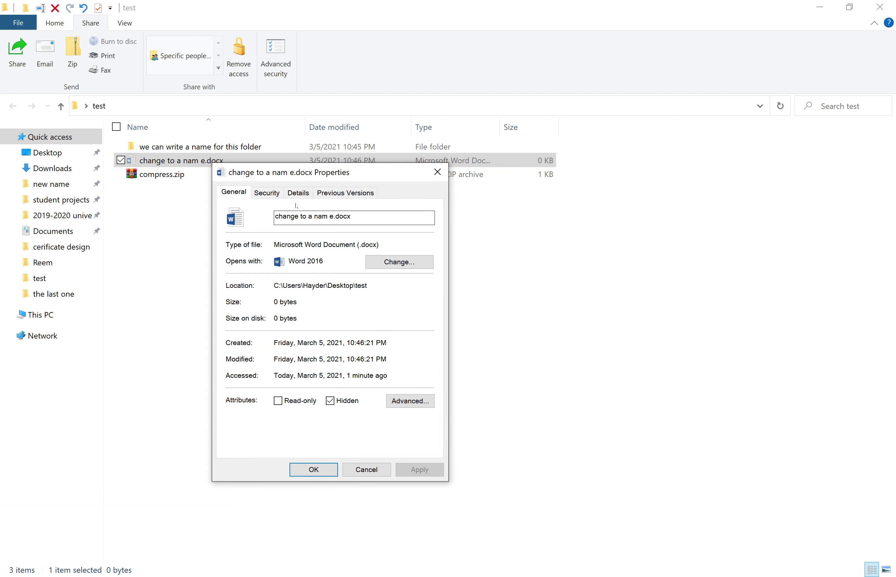
key("ctrl+Tab")
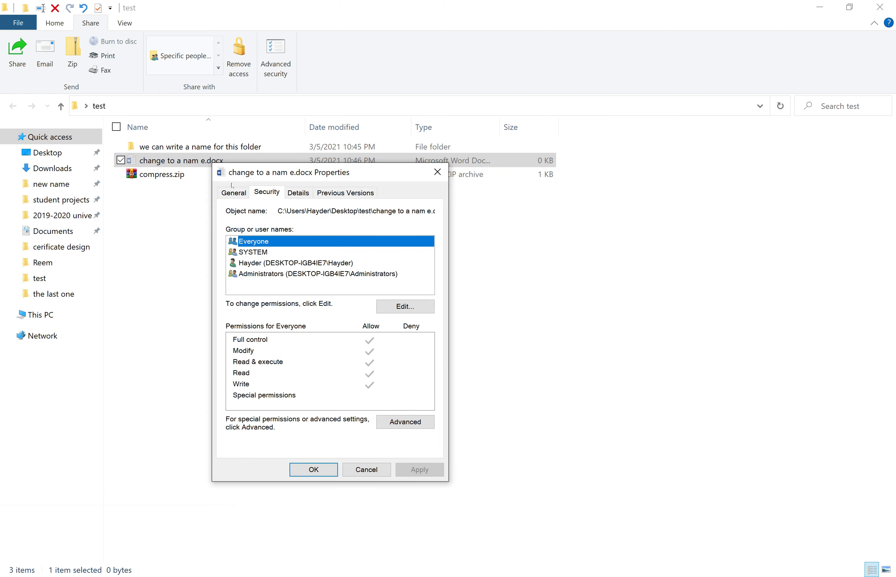
left_click(233, 191)
left_click(329, 401)
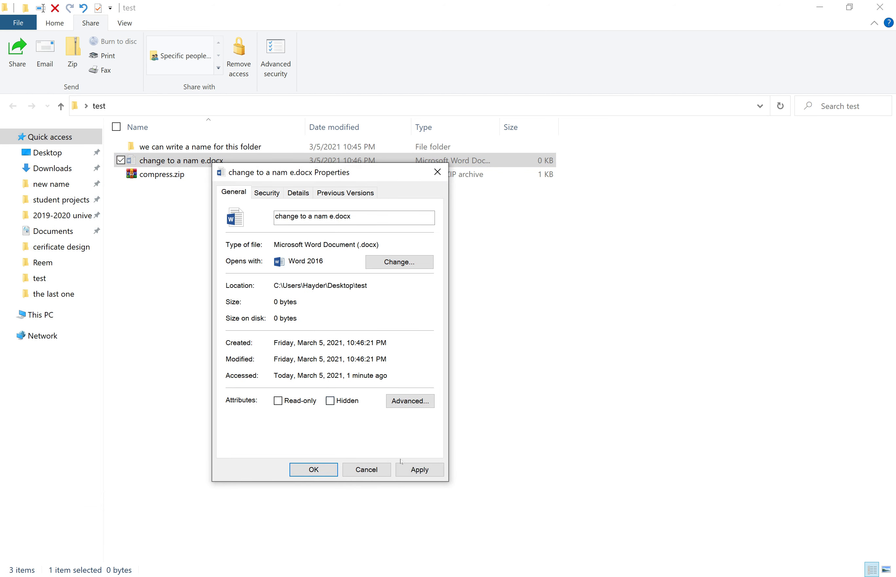
left_click(431, 477)
left_click(314, 470)
left_click(266, 278)
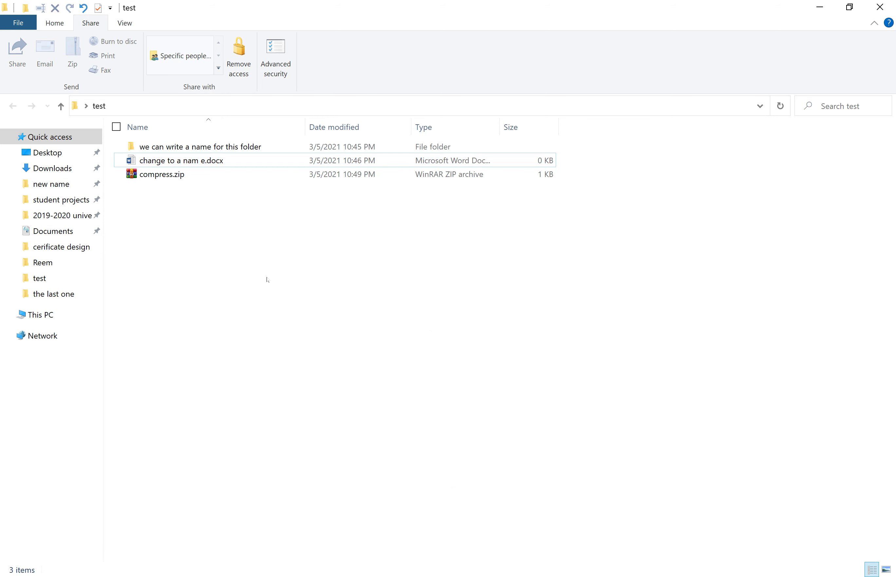
Open change to a nam e.docx in Word, type 'We can write something here', and save
double_click(200, 161)
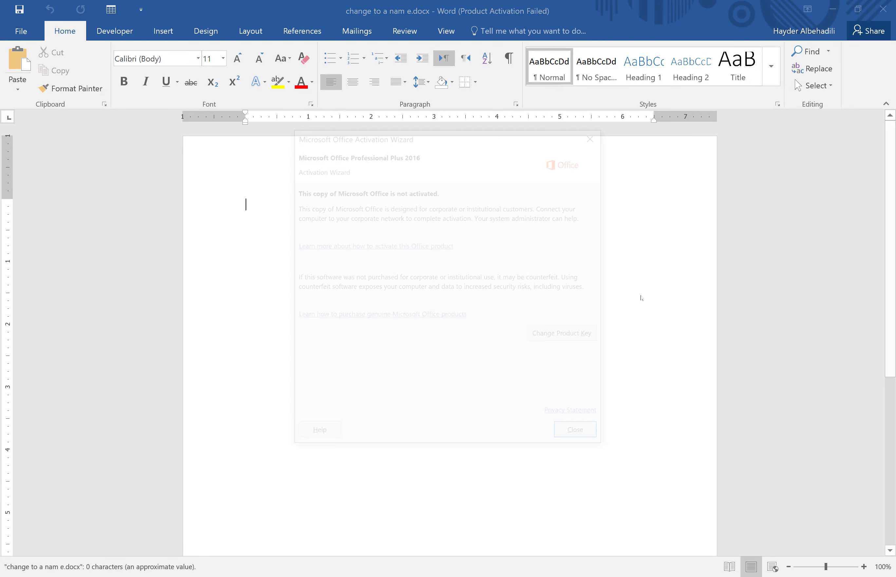
left_click(581, 436)
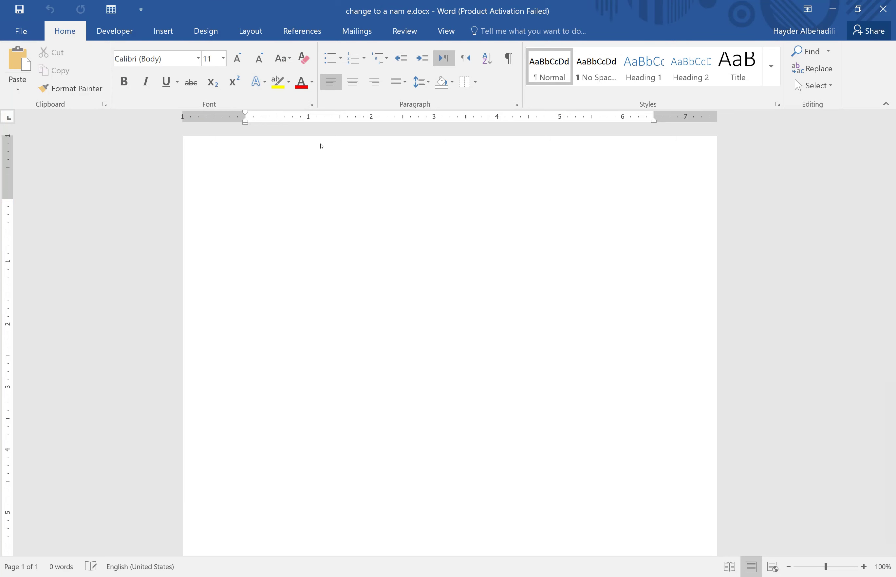
type("We can write someth")
key("BackSpace")
key("BackSpace")
type("ething a")
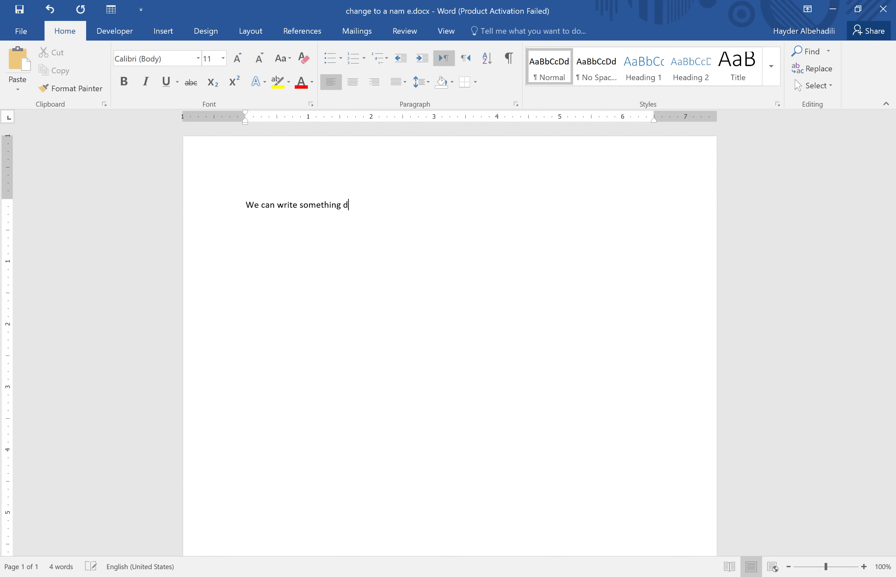
key("BackSpace")
type("here")
key("BackSpace")
key("BackSpace")
key("BackSpace")
key("BackSpace")
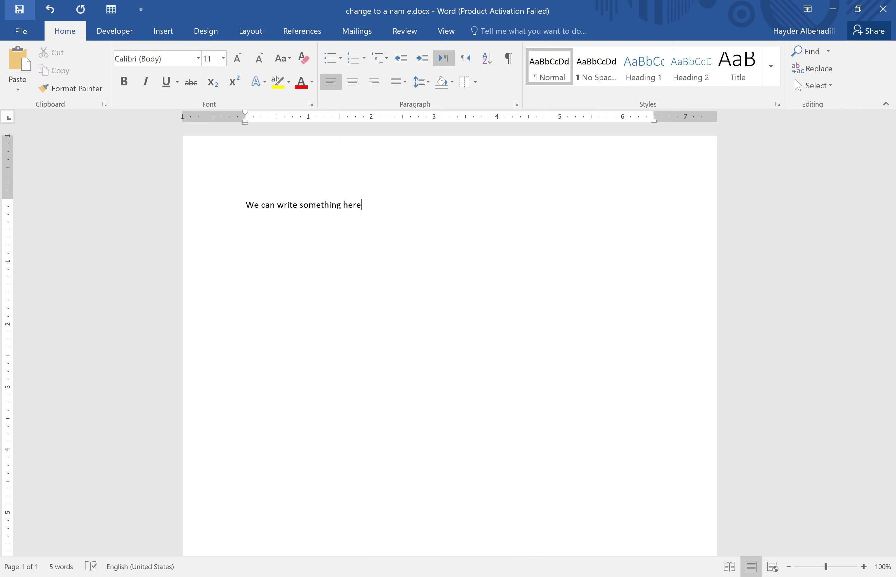
left_click(20, 9)
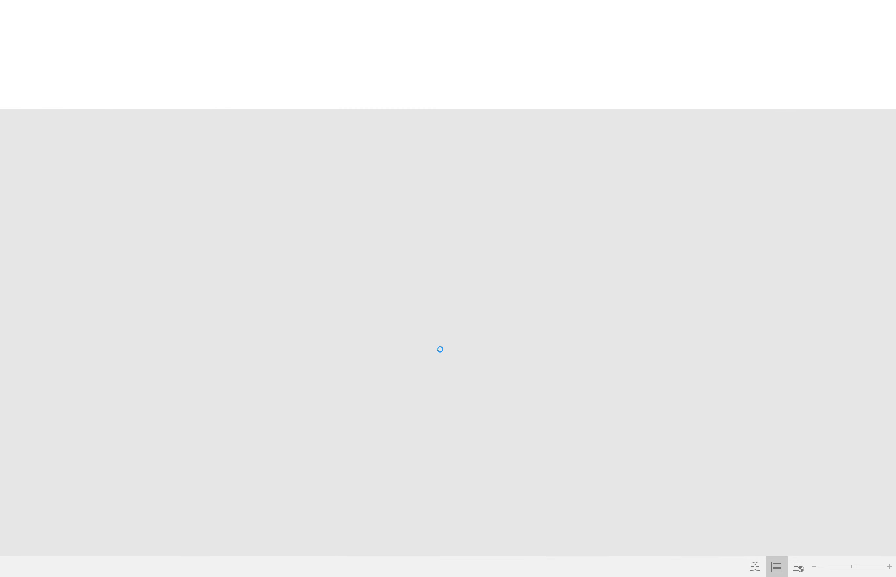